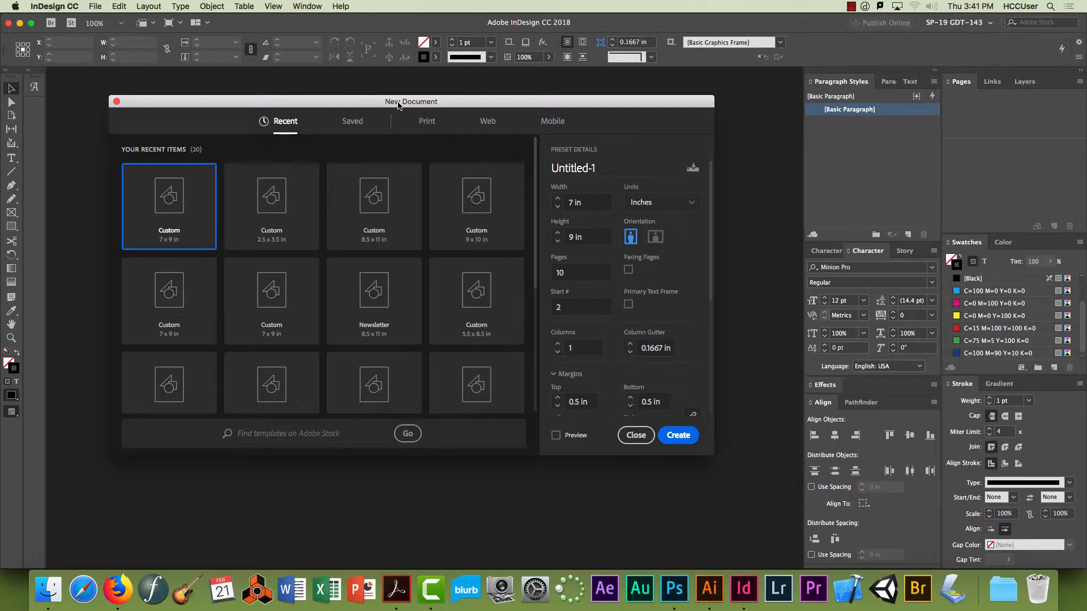
- Choose the Letter - Half print preset for the new document, with 8 pages and a 0.125 in bleed on all sides
{"action": "left_click", "coordinate": [595, 199]}
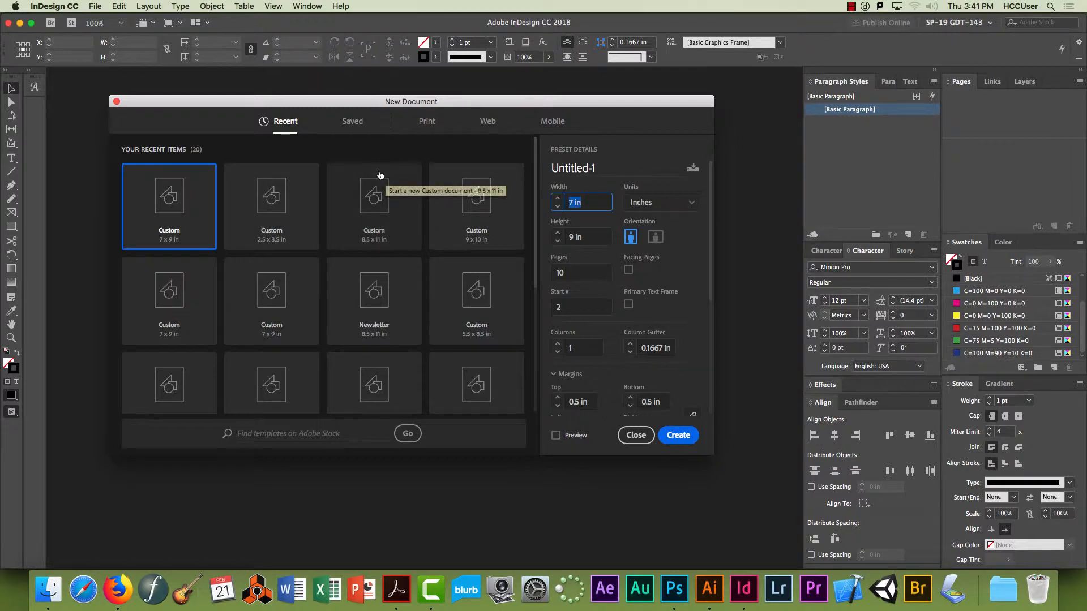
{"action": "left_click", "coordinate": [425, 123]}
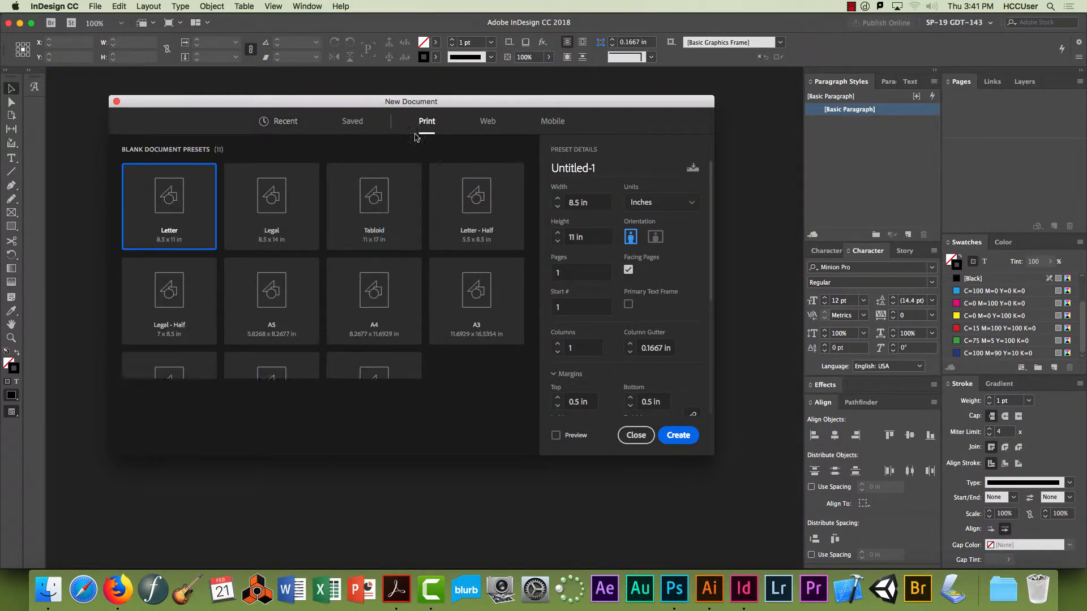
{"action": "left_click", "coordinate": [475, 198]}
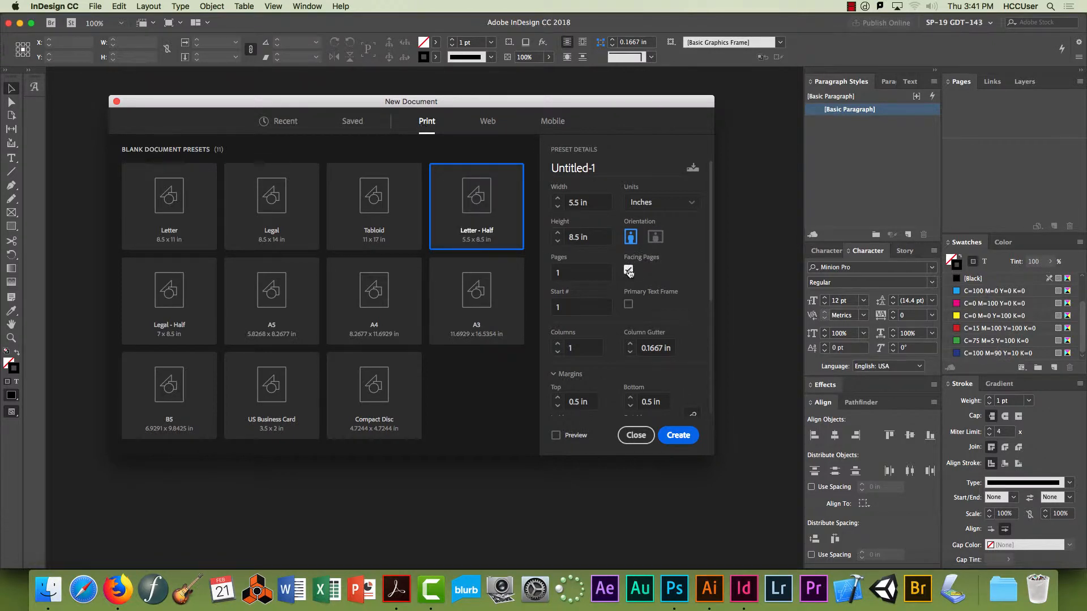
{"action": "left_click_drag", "start_coordinate": [569, 275], "coordinate": [491, 256]}
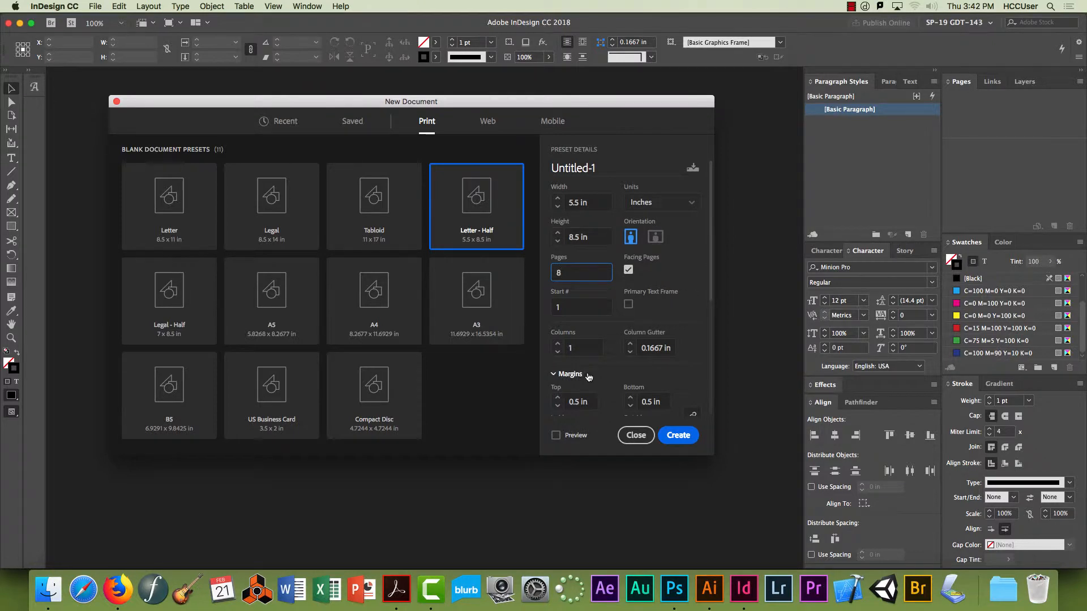
{"action": "scroll", "coordinate": [589, 374], "scroll_direction": "down", "scroll_amount": 5}
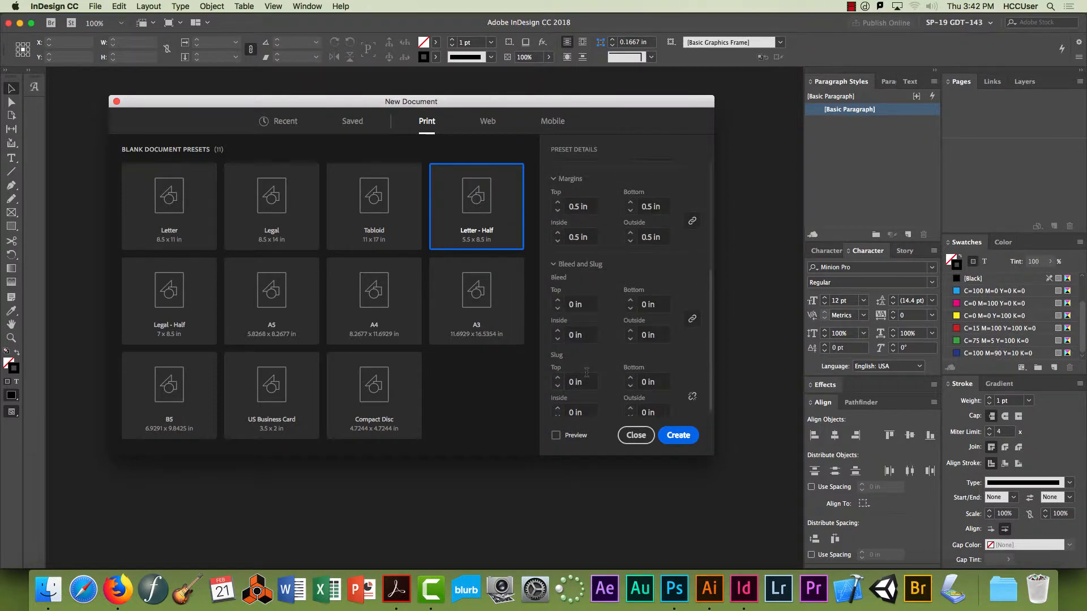
{"action": "left_click", "coordinate": [558, 295]}
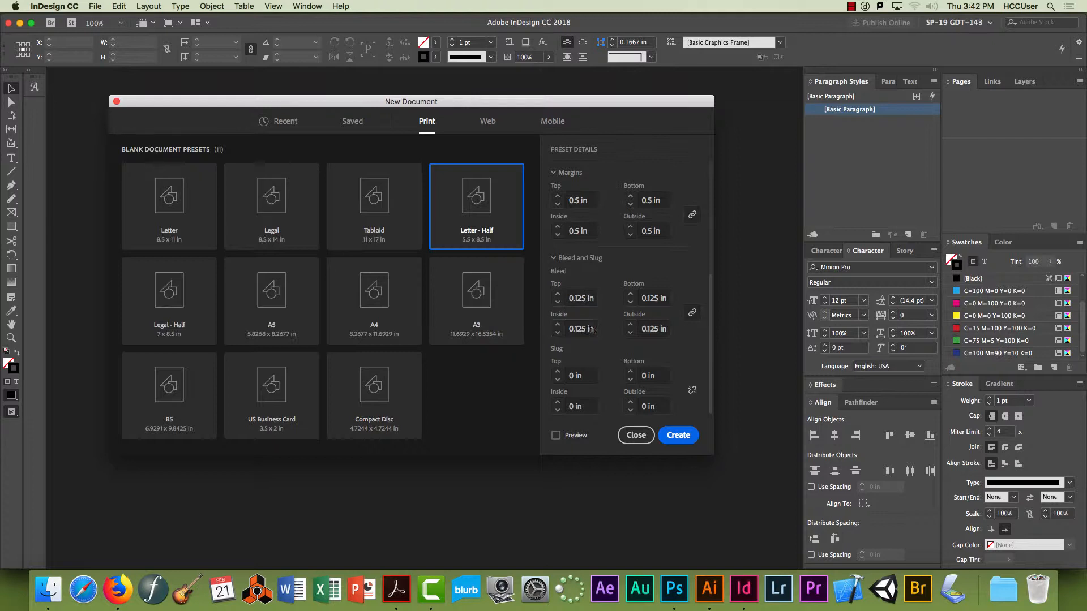
- Set 3 columns with a 0.125 in column gutter and create the document
{"action": "scroll", "coordinate": [600, 331], "scroll_direction": "up", "scroll_amount": 4}
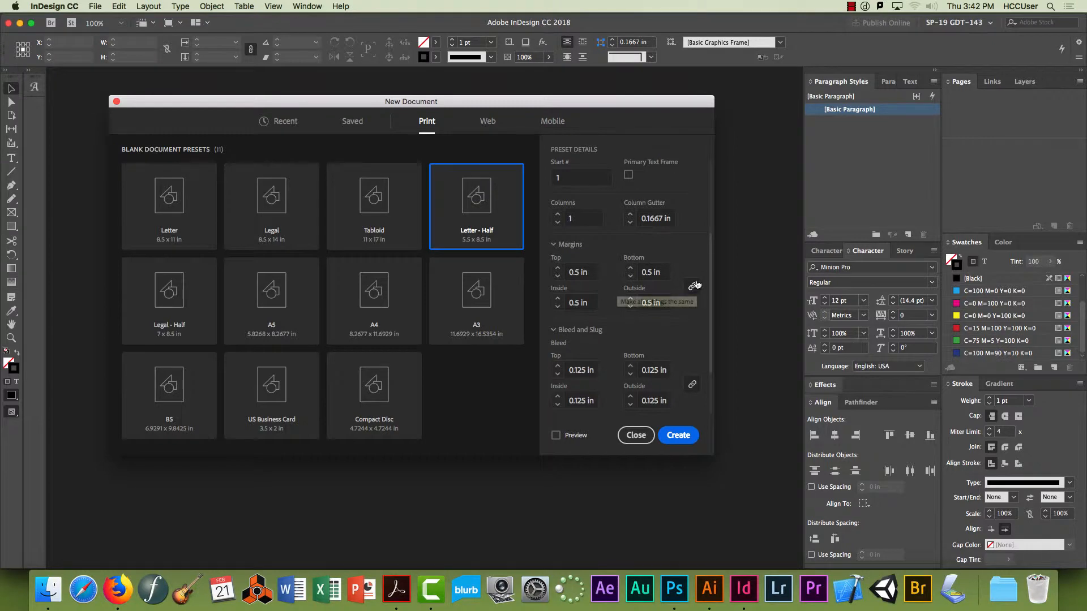
{"action": "left_click", "coordinate": [558, 215]}
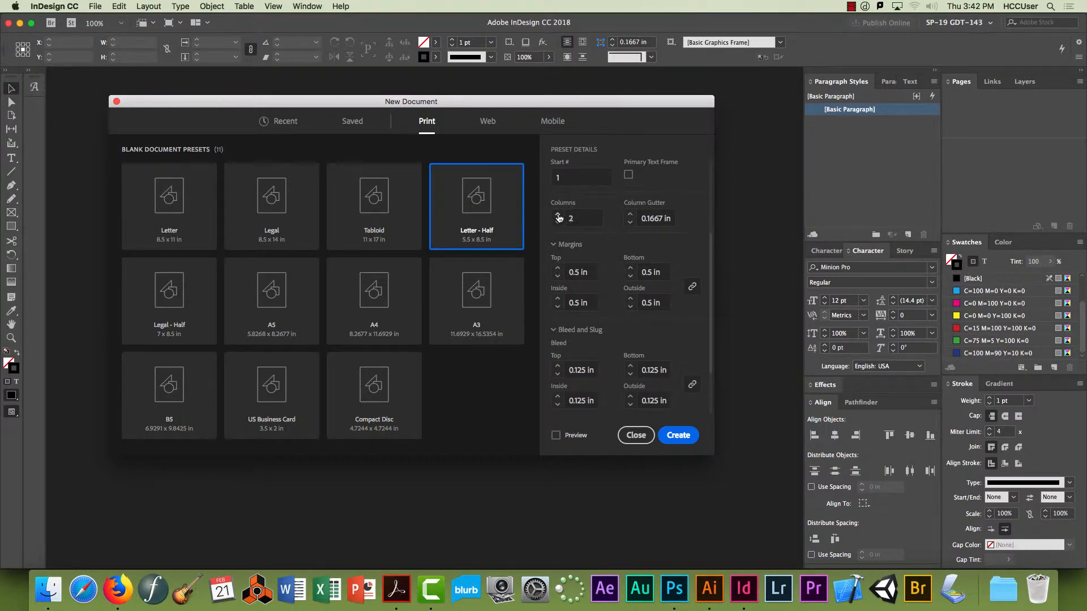
{"action": "left_click", "coordinate": [637, 224]}
{"action": "scroll", "coordinate": [652, 244], "scroll_direction": "down", "scroll_amount": 3}
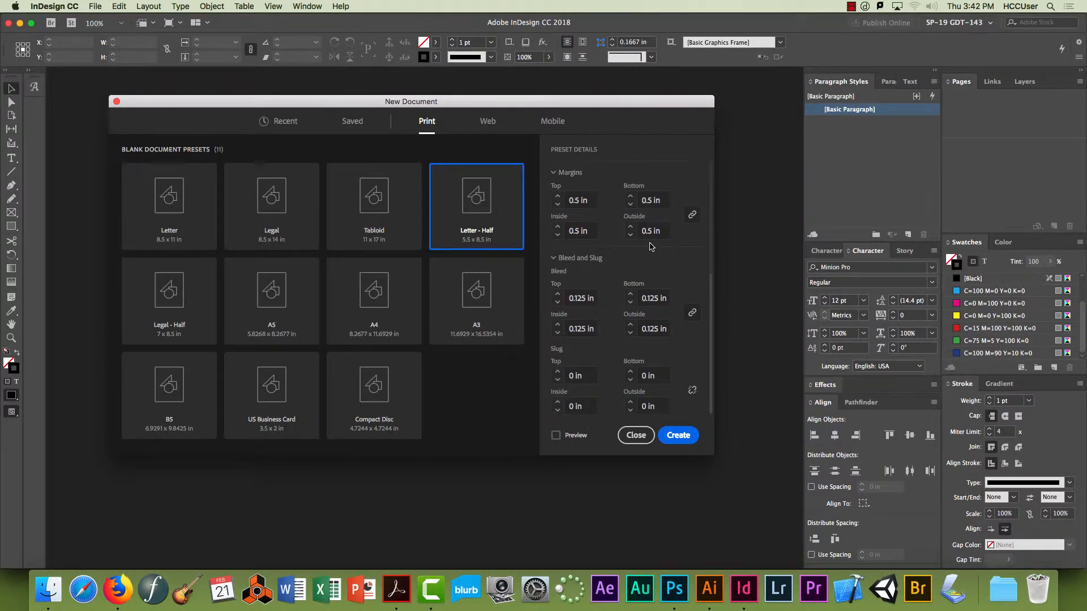
{"action": "scroll", "coordinate": [650, 246], "scroll_direction": "up", "scroll_amount": 5}
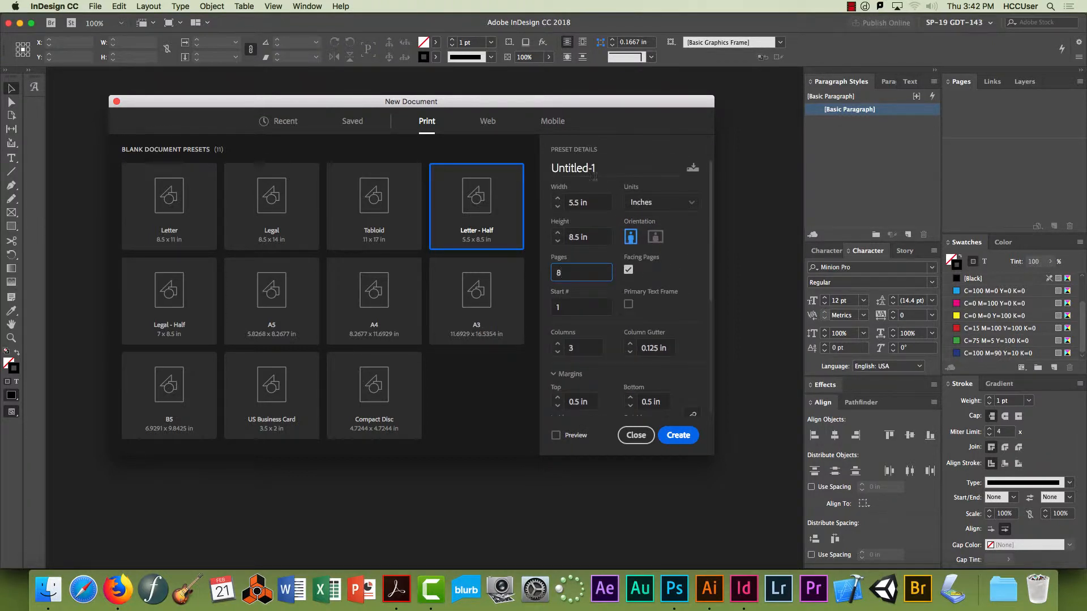
{"action": "left_click", "coordinate": [678, 437]}
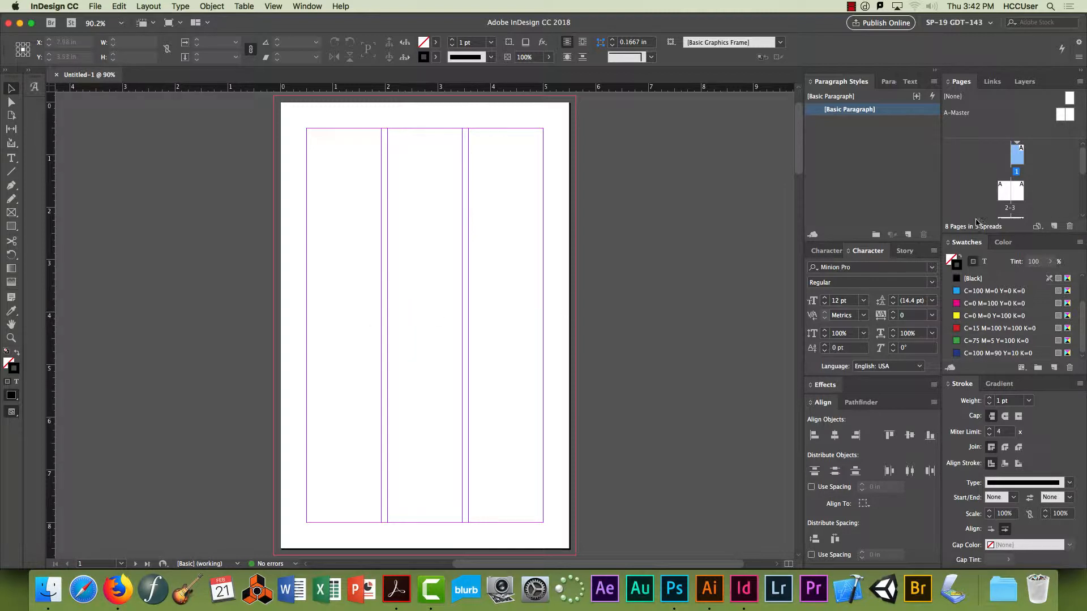
{"action": "scroll", "coordinate": [980, 192], "scroll_direction": "down", "scroll_amount": 5}
{"action": "scroll", "coordinate": [980, 193], "scroll_direction": "up", "scroll_amount": 5}
{"action": "left_click", "coordinate": [1001, 192]}
{"action": "left_click", "coordinate": [1023, 193]}
- Switch to Firefox to check the booklet's page content requirements in the Moodle assignment and return to InDesign
{"action": "left_click", "coordinate": [117, 589]}
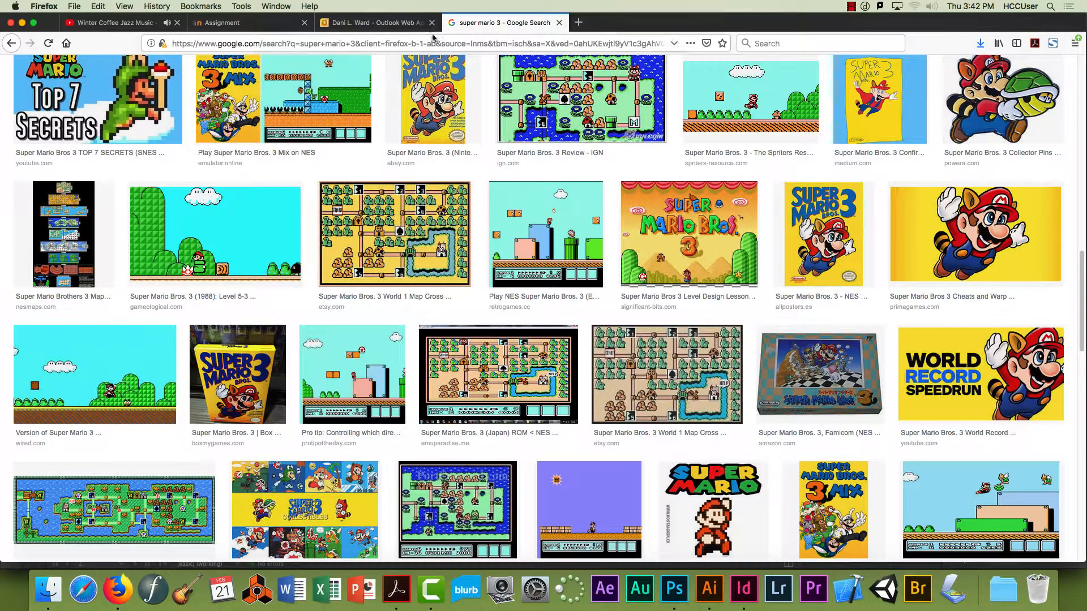
{"action": "left_click", "coordinate": [243, 23]}
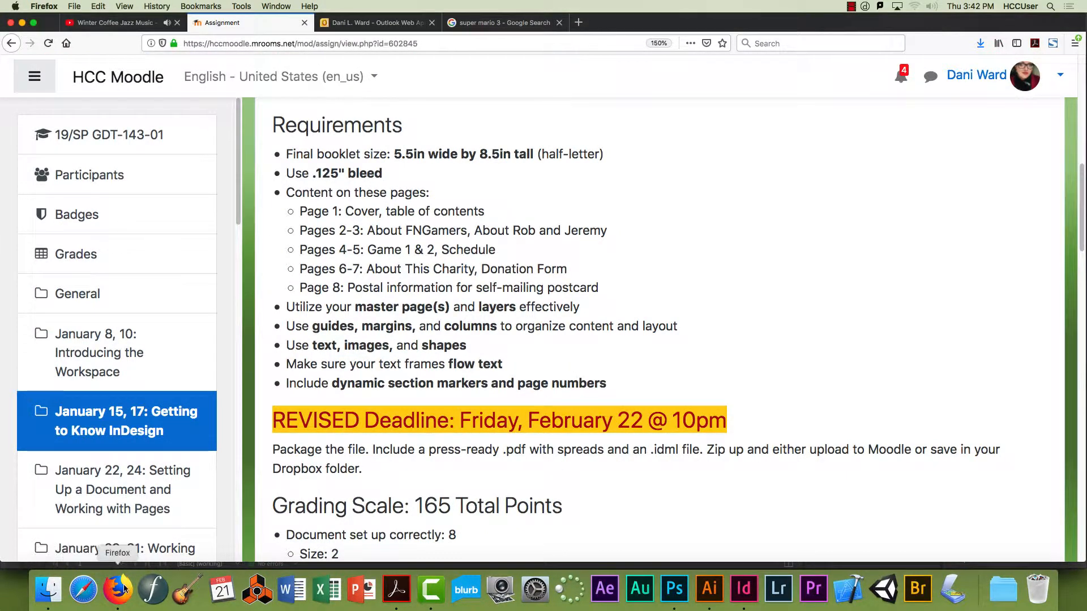
{"action": "left_click", "coordinate": [744, 589]}
{"action": "left_click", "coordinate": [1002, 191]}
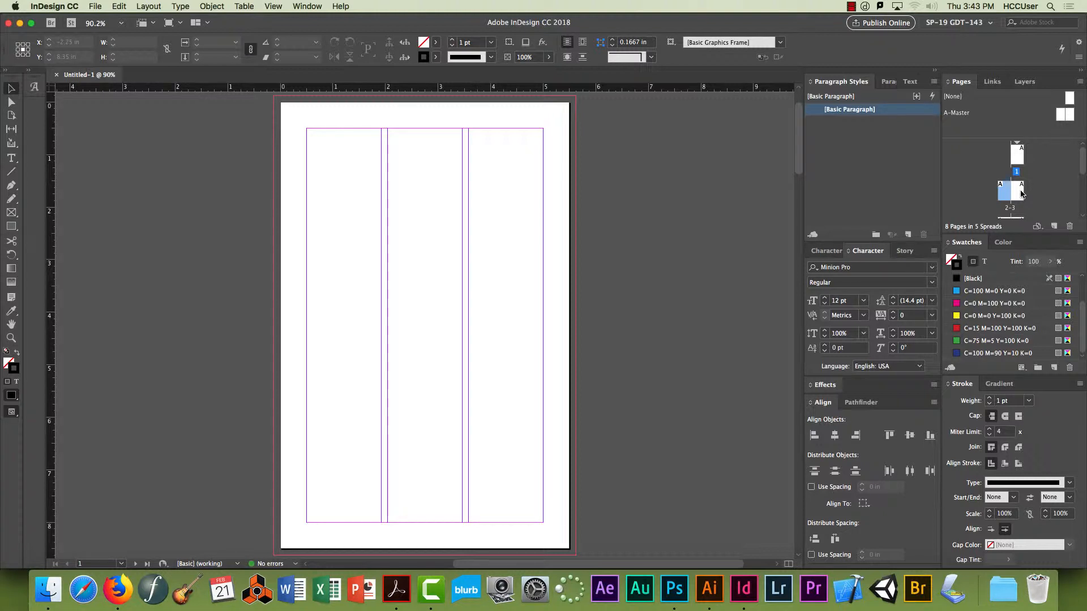
{"action": "right_click", "coordinate": [1018, 193]}
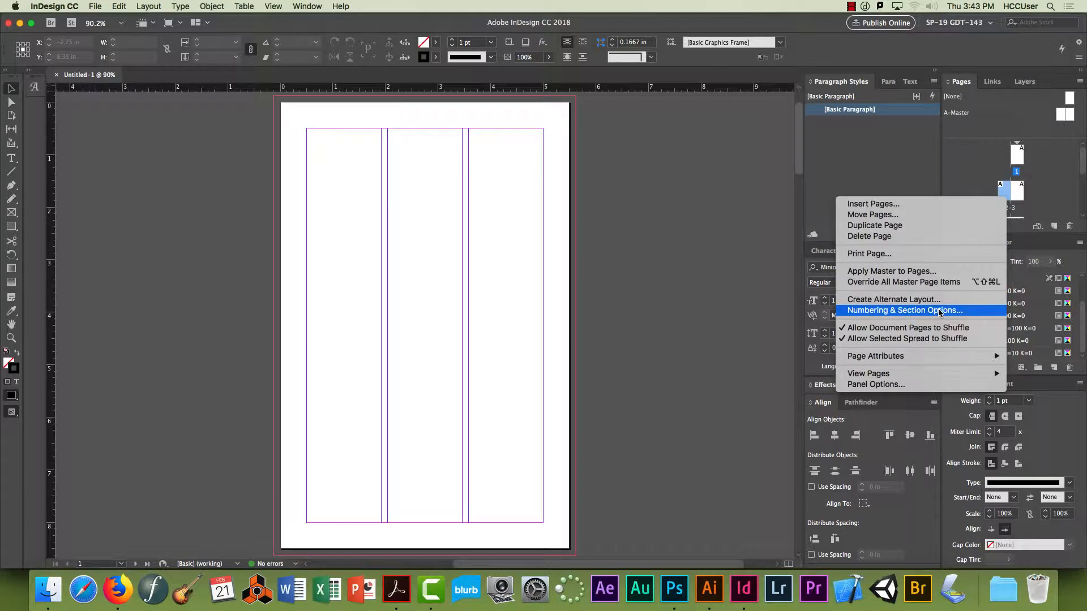
{"action": "left_click", "coordinate": [1080, 81]}
{"action": "left_click", "coordinate": [1079, 82]}
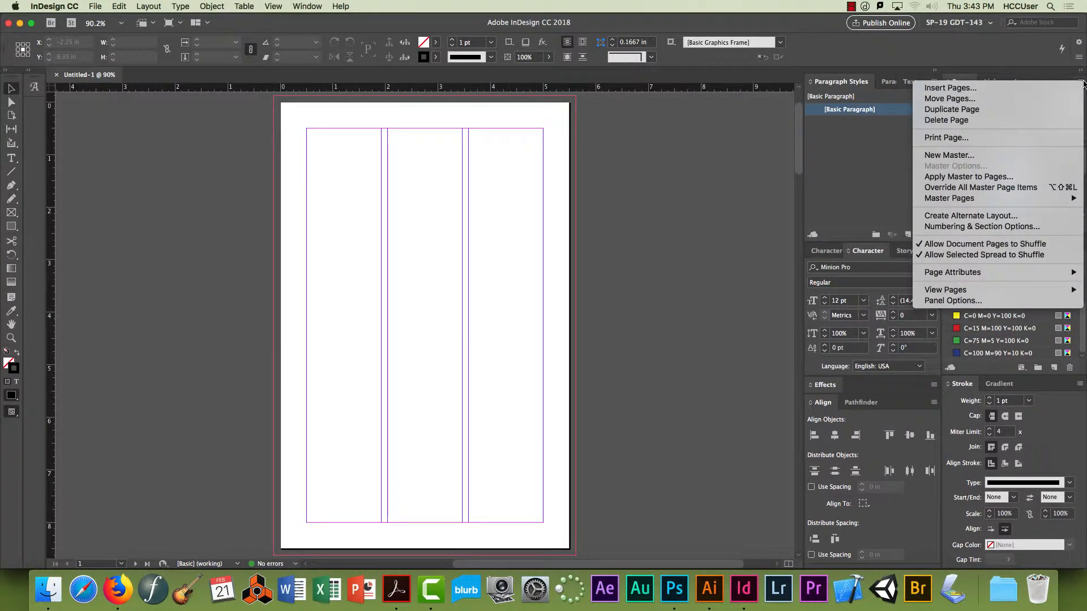
{"action": "left_click", "coordinate": [1082, 83]}
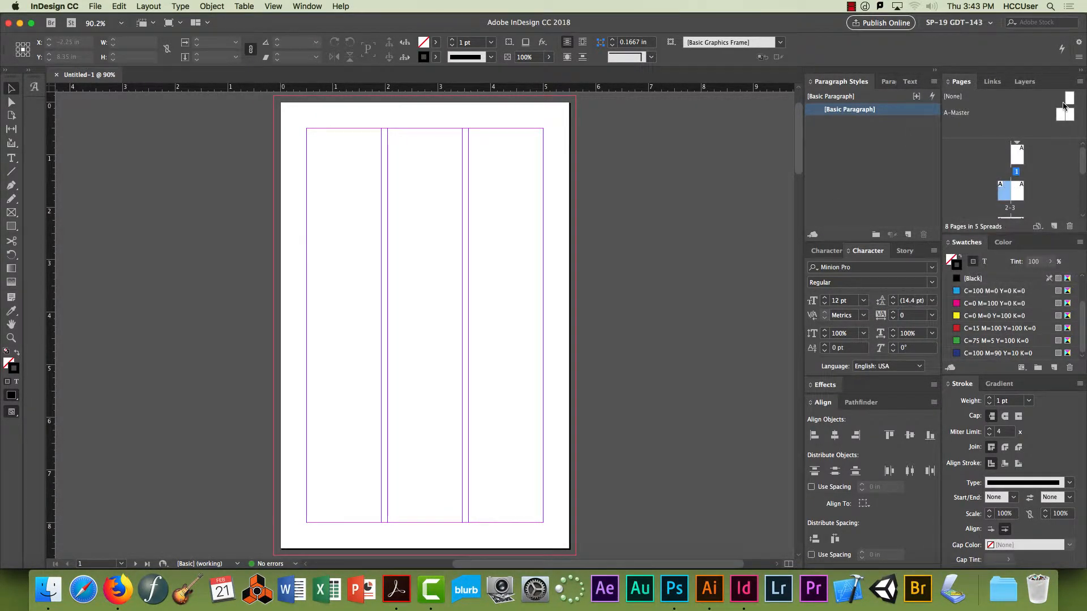
- Start a new section on page 2 with automatic page numbering and the section marker "About"
{"action": "right_click", "coordinate": [1005, 197]}
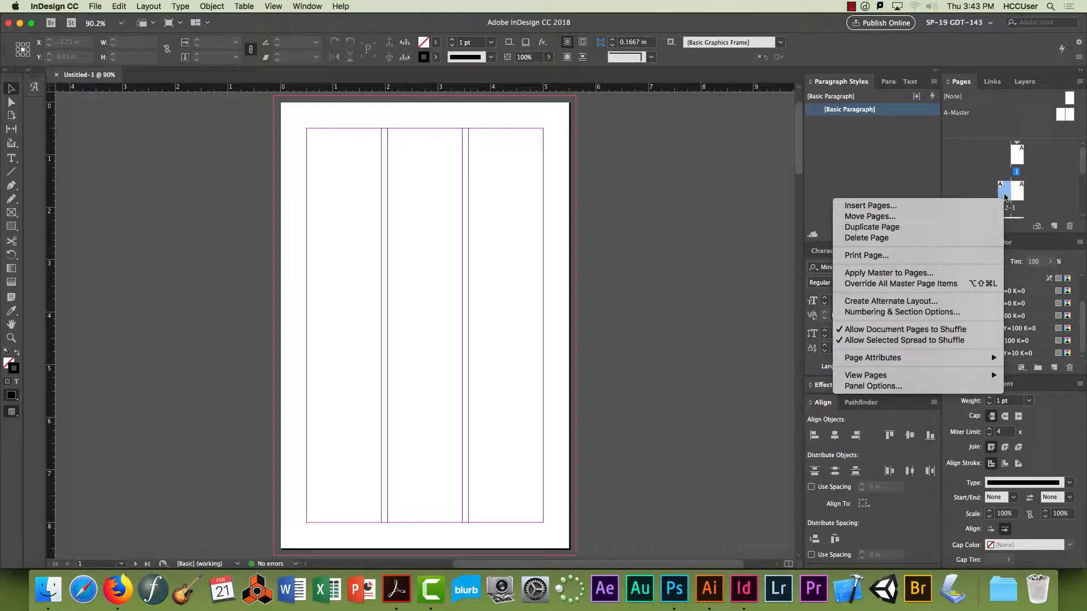
{"action": "left_click", "coordinate": [865, 312]}
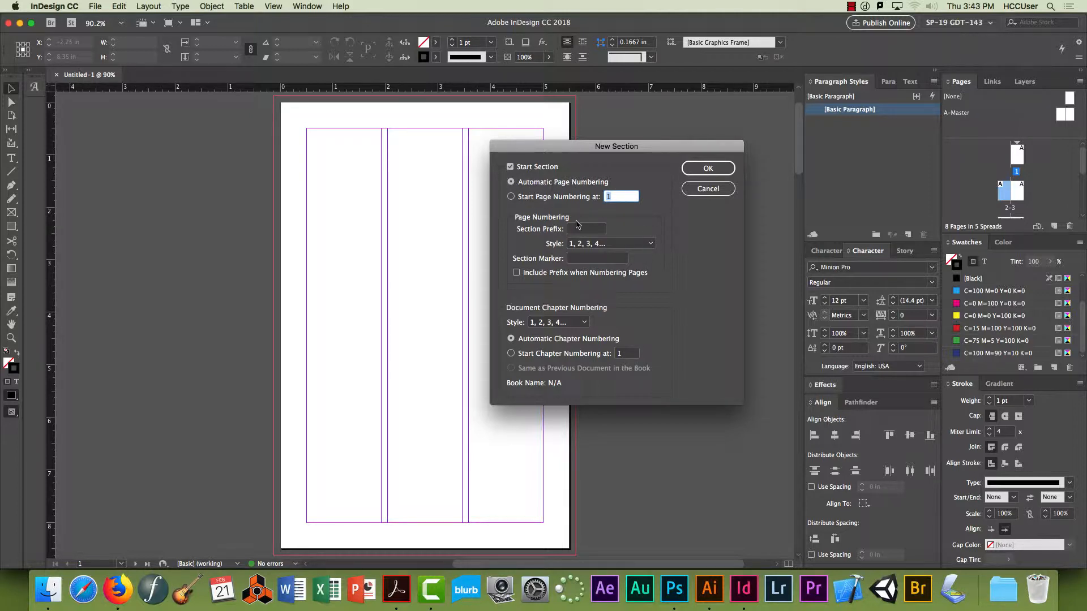
{"action": "left_click", "coordinate": [587, 258]}
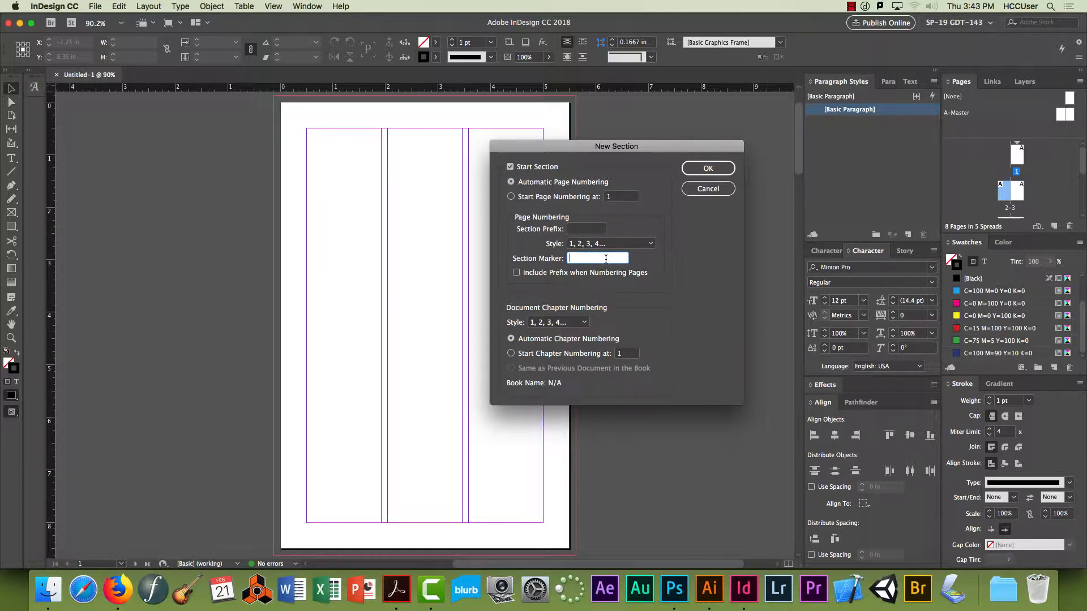
{"action": "type", "text": "About"}
{"action": "key", "text": "Return"}
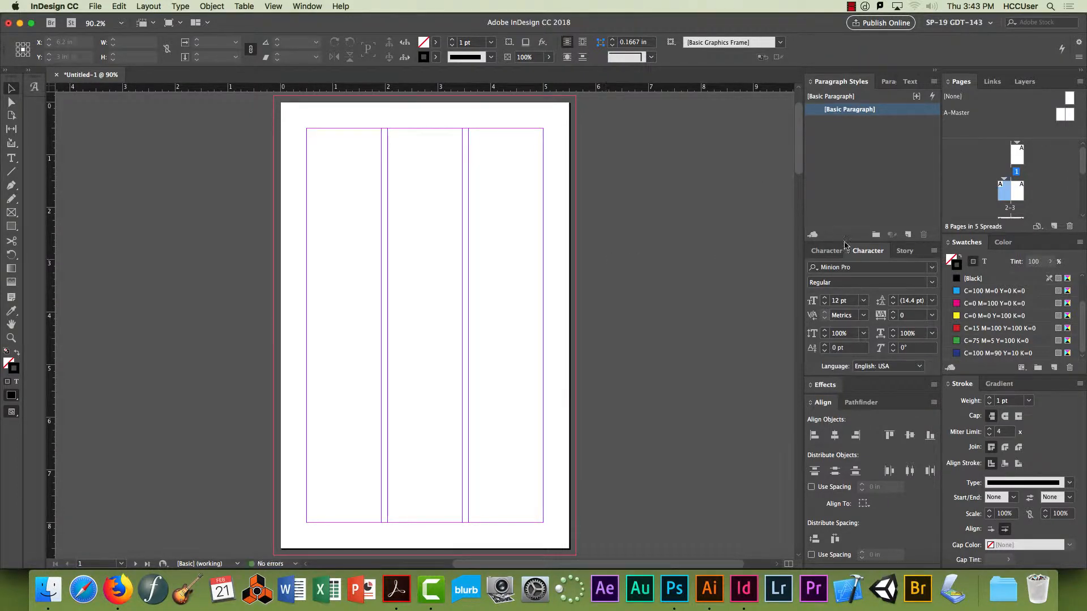
- Start a new section on page 4 with automatic page numbering
{"action": "scroll", "coordinate": [1022, 190], "scroll_direction": "down", "scroll_amount": 3}
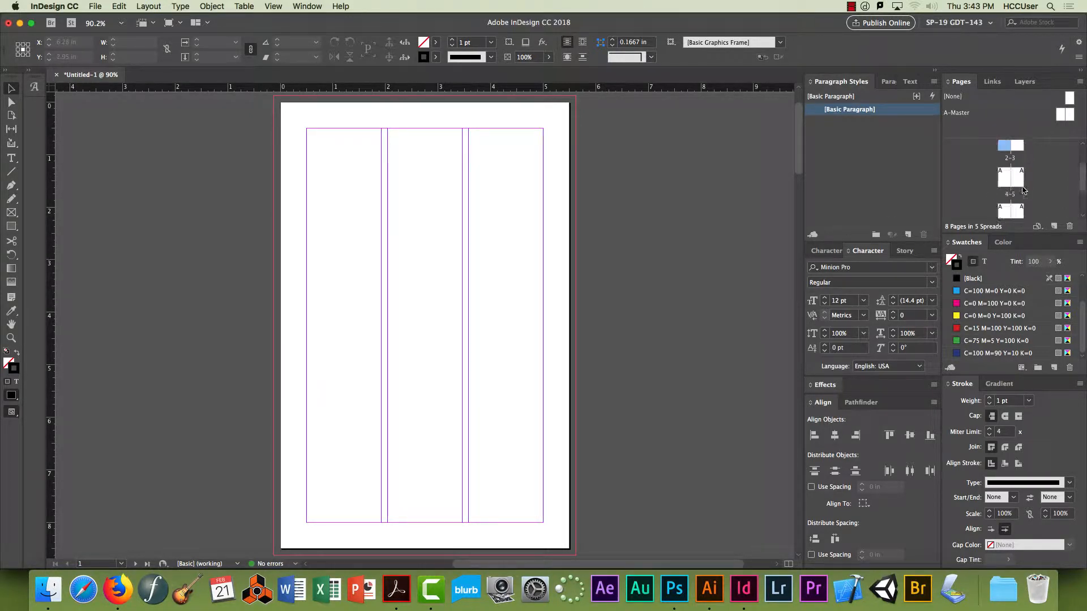
{"action": "scroll", "coordinate": [1023, 190], "scroll_direction": "up", "scroll_amount": 2}
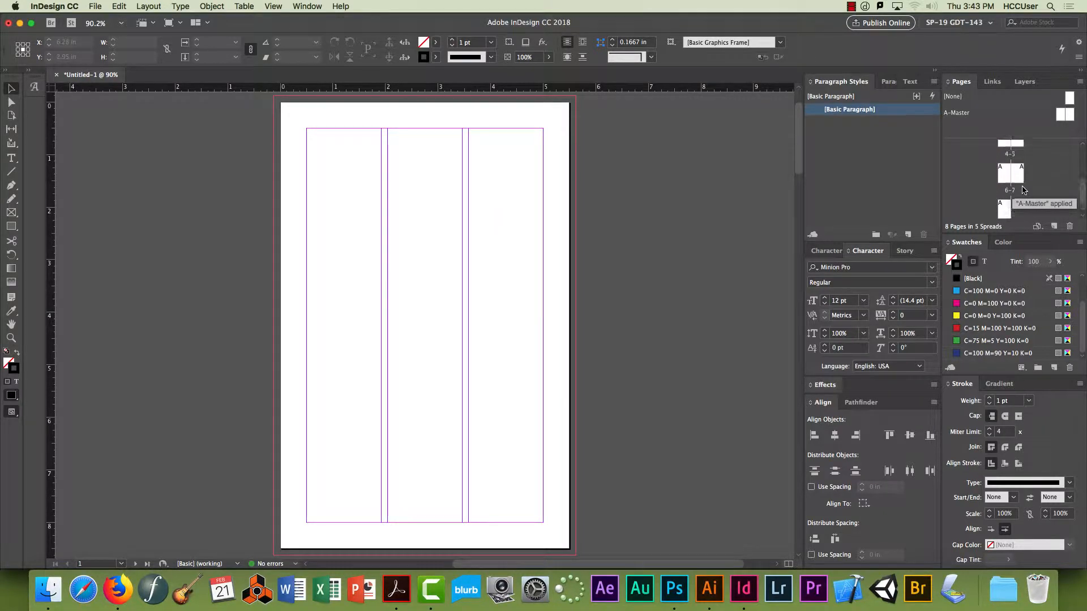
{"action": "scroll", "coordinate": [1024, 191], "scroll_direction": "down", "scroll_amount": 2}
{"action": "right_click", "coordinate": [1003, 189]}
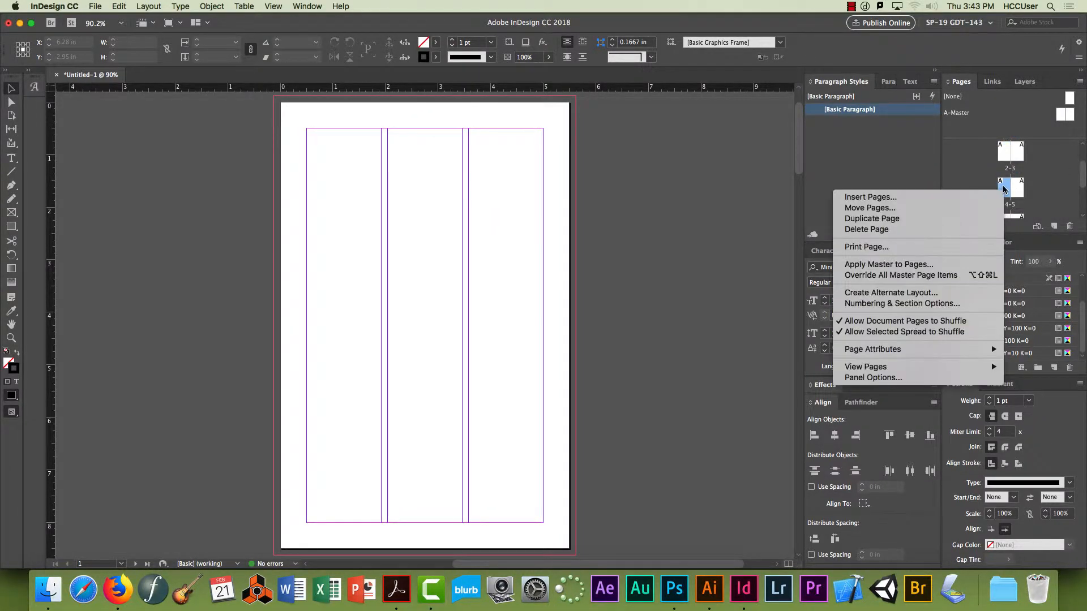
{"action": "left_click", "coordinate": [887, 304]}
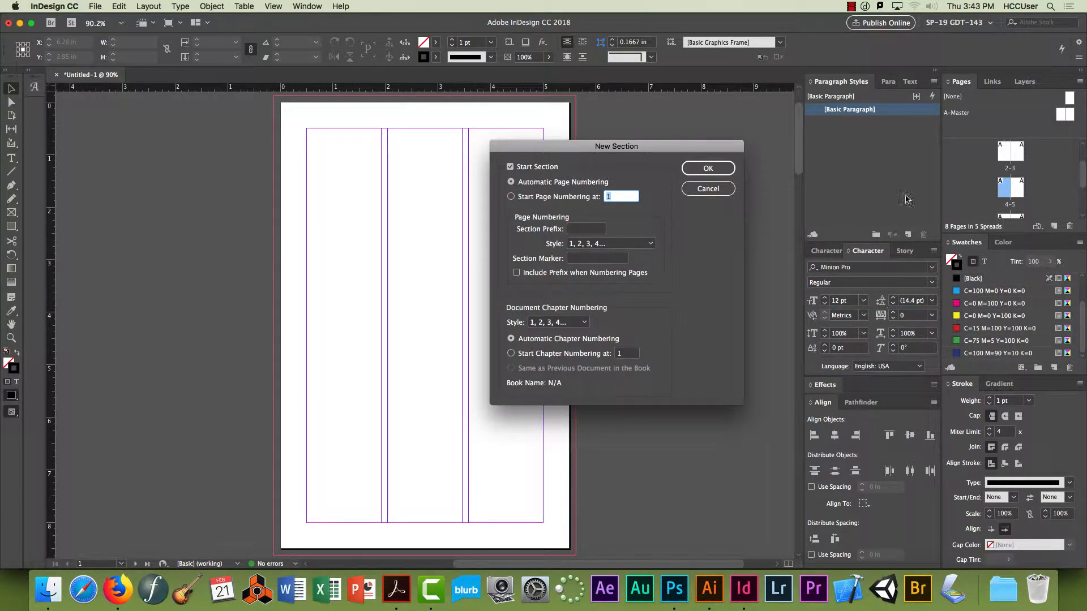
{"action": "left_click", "coordinate": [606, 260]}
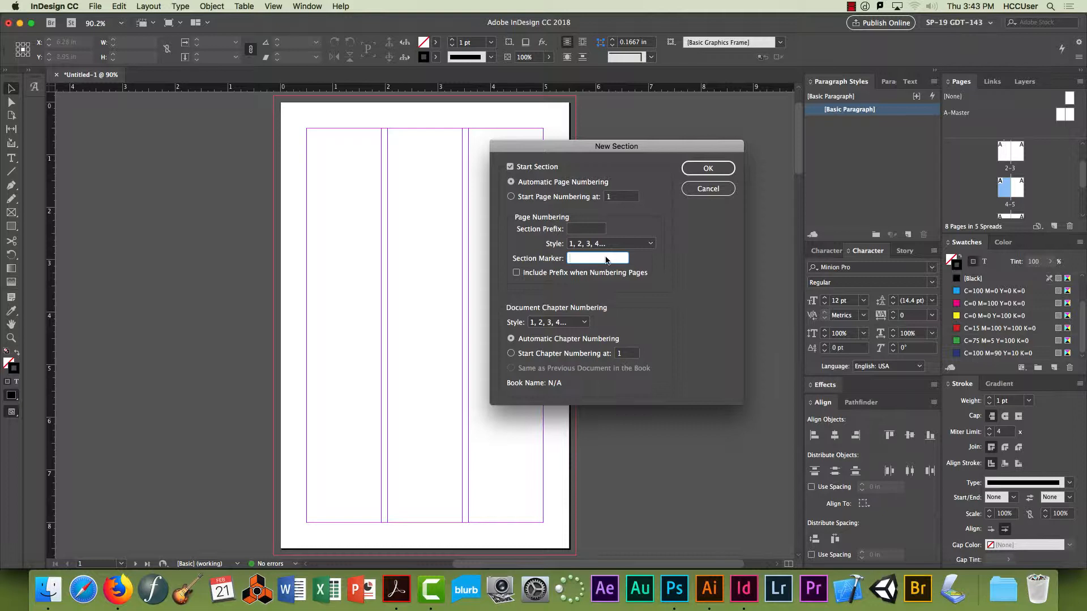
{"action": "key", "text": "Return"}
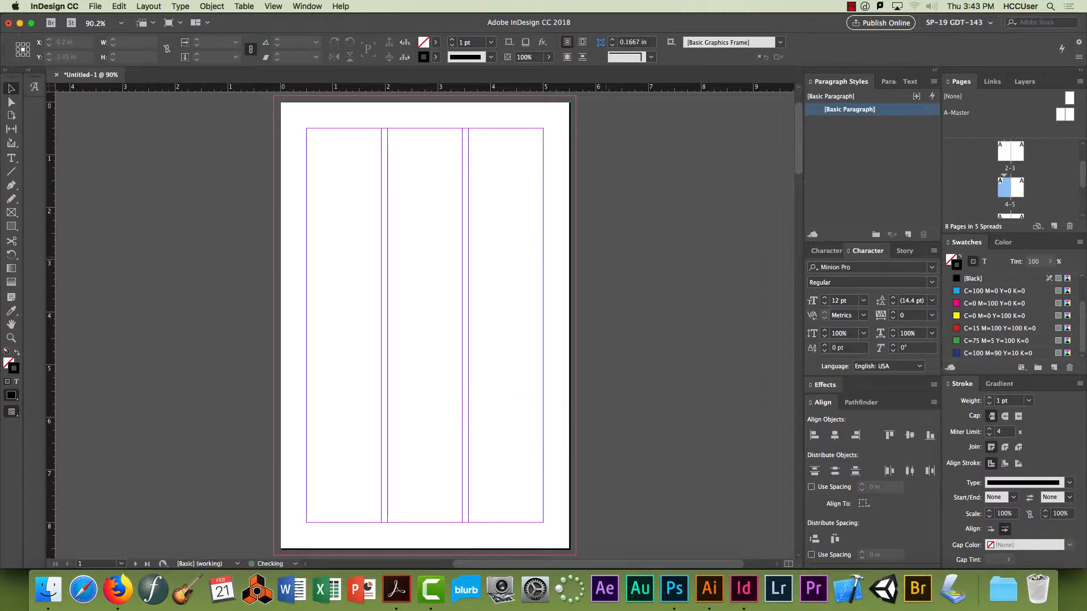
- Start a new section on page 5 with automatic page numbering and the section marker "Link to the Past"
{"action": "left_click", "coordinate": [1016, 189]}
{"action": "right_click", "coordinate": [1017, 189]}
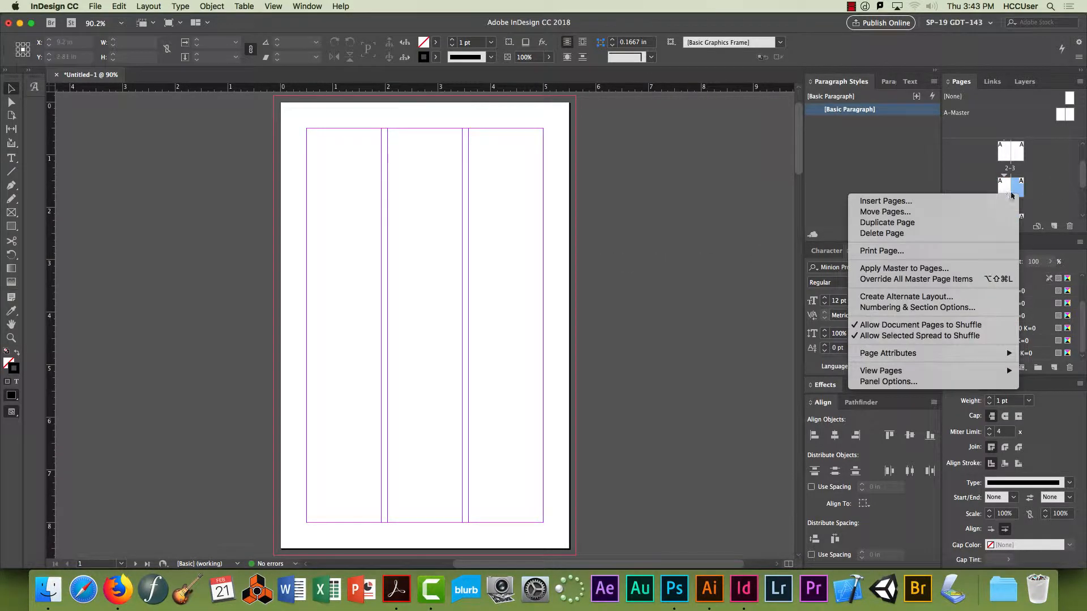
{"action": "left_click", "coordinate": [920, 308]}
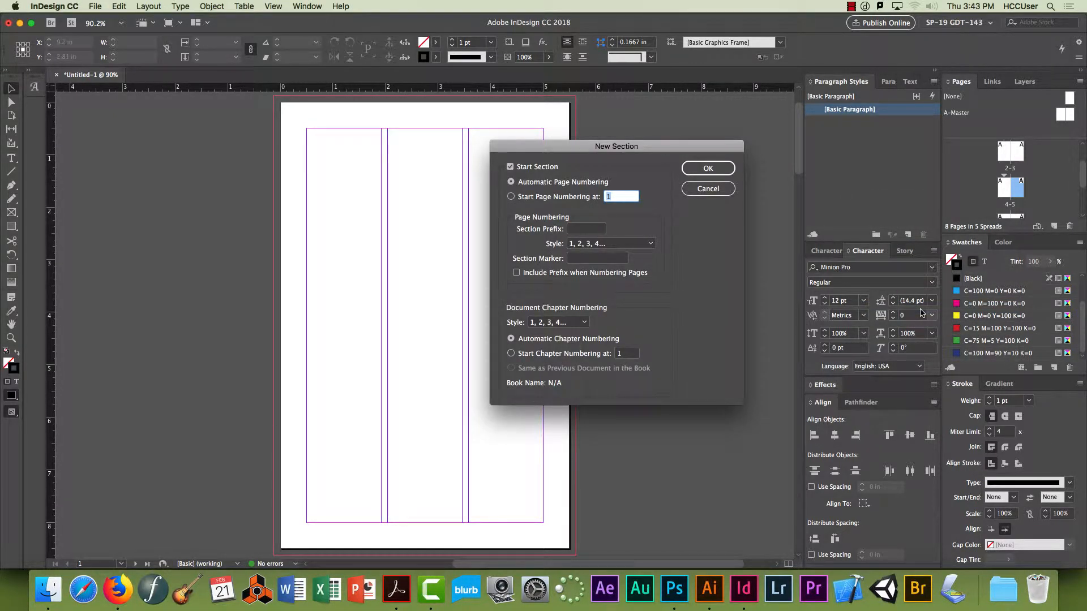
{"action": "left_click", "coordinate": [613, 259]}
{"action": "type", "text": "Link to the OP"}
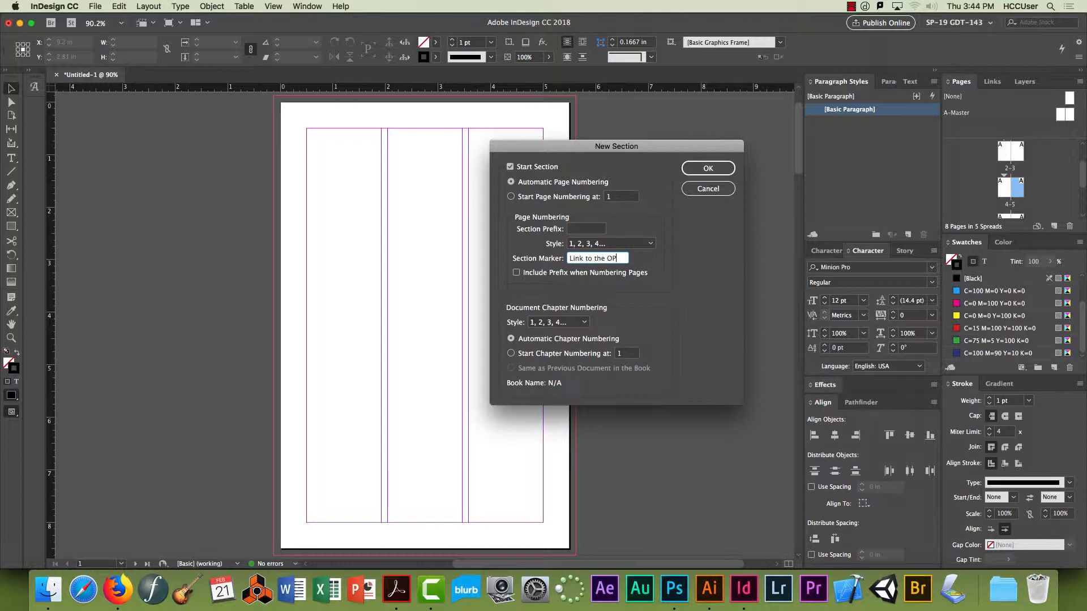
{"action": "key", "text": "BackSpace"}
{"action": "key", "text": "BackSpace"}
{"action": "type", "text": "ast"}
{"action": "key", "text": "Return"}
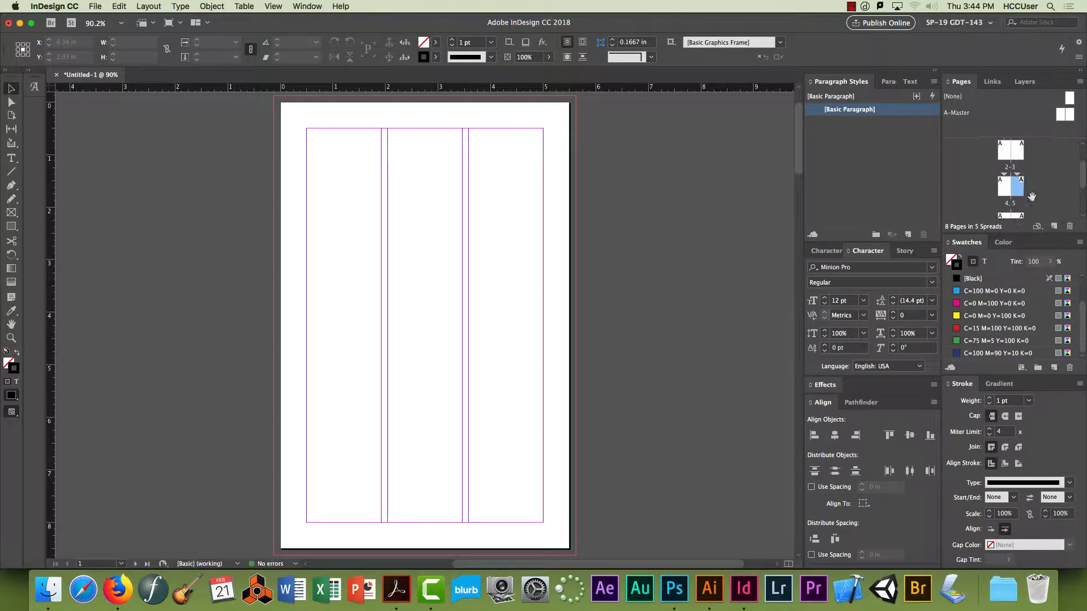
{"action": "scroll", "coordinate": [1032, 197], "scroll_direction": "down", "scroll_amount": 2}
{"action": "right_click", "coordinate": [1006, 170]}
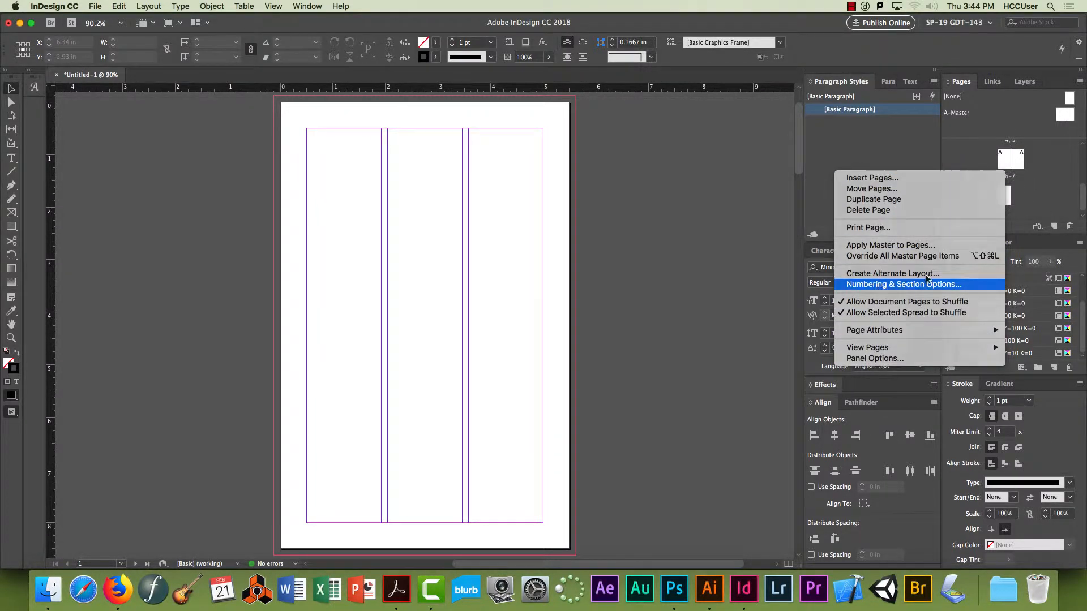
{"action": "left_click", "coordinate": [927, 283]}
{"action": "left_click", "coordinate": [595, 259]}
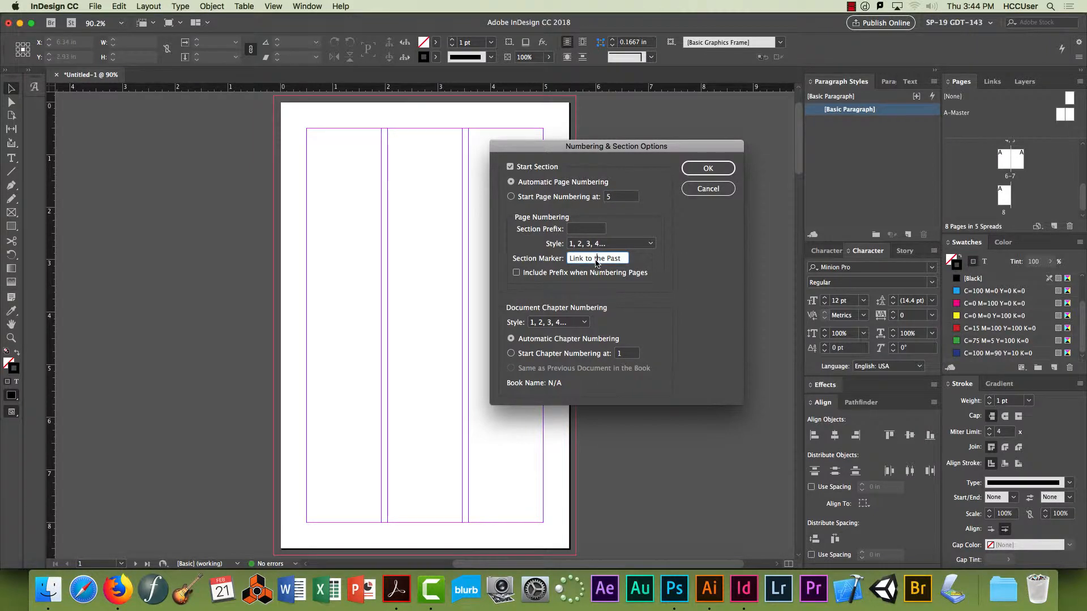
{"action": "key", "text": "Return"}
- Start a new section on page 6 with automatic page numbering and the marker "About This Charity", checking the page's content in the Moodle assignment in Firefox
{"action": "left_click", "coordinate": [1004, 164]}
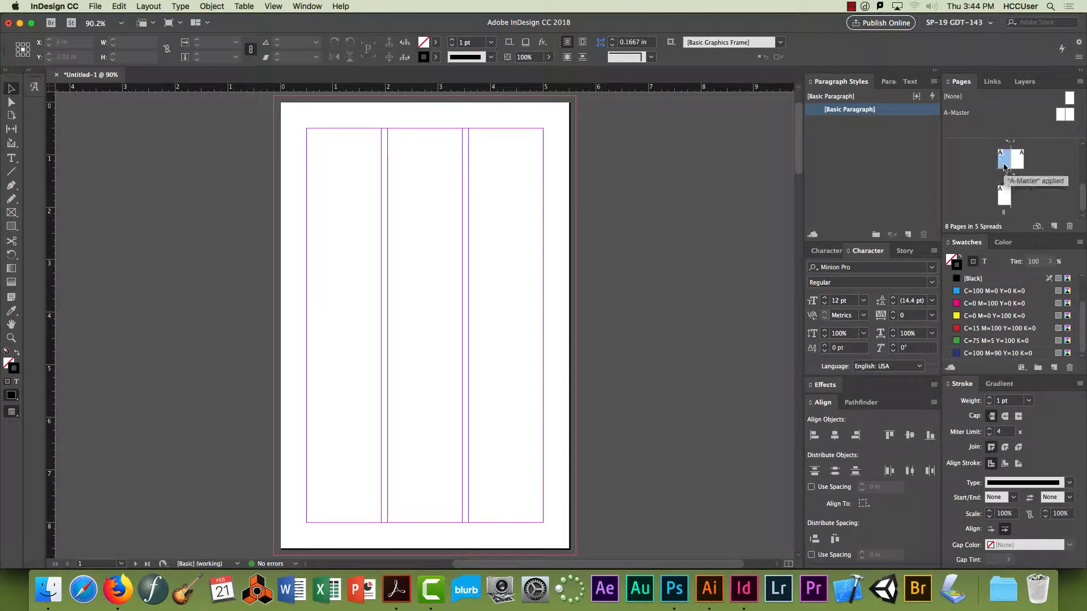
{"action": "right_click", "coordinate": [1005, 166]}
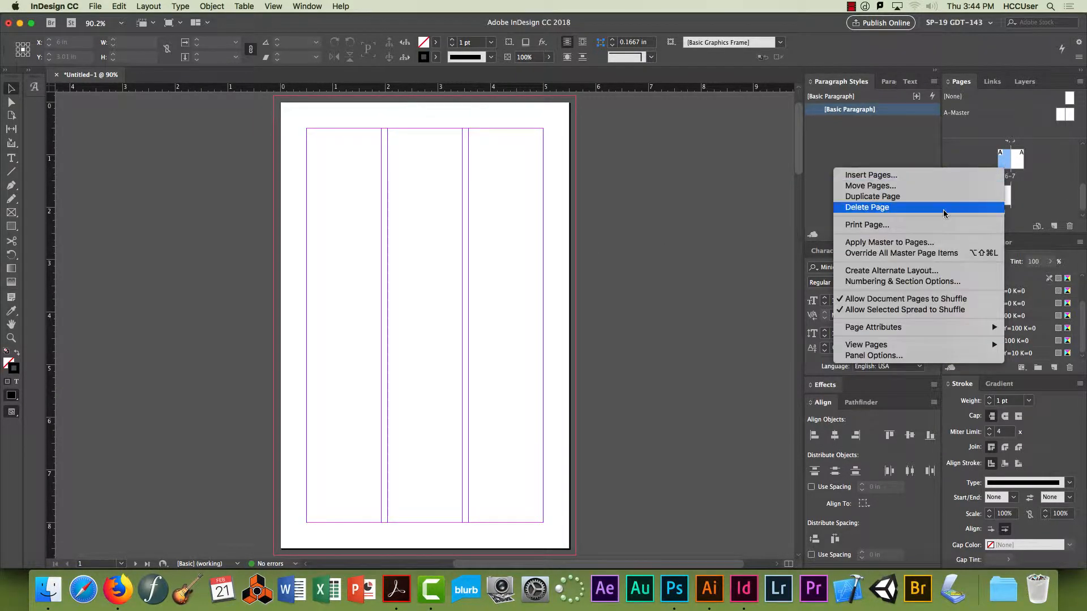
{"action": "left_click", "coordinate": [904, 284]}
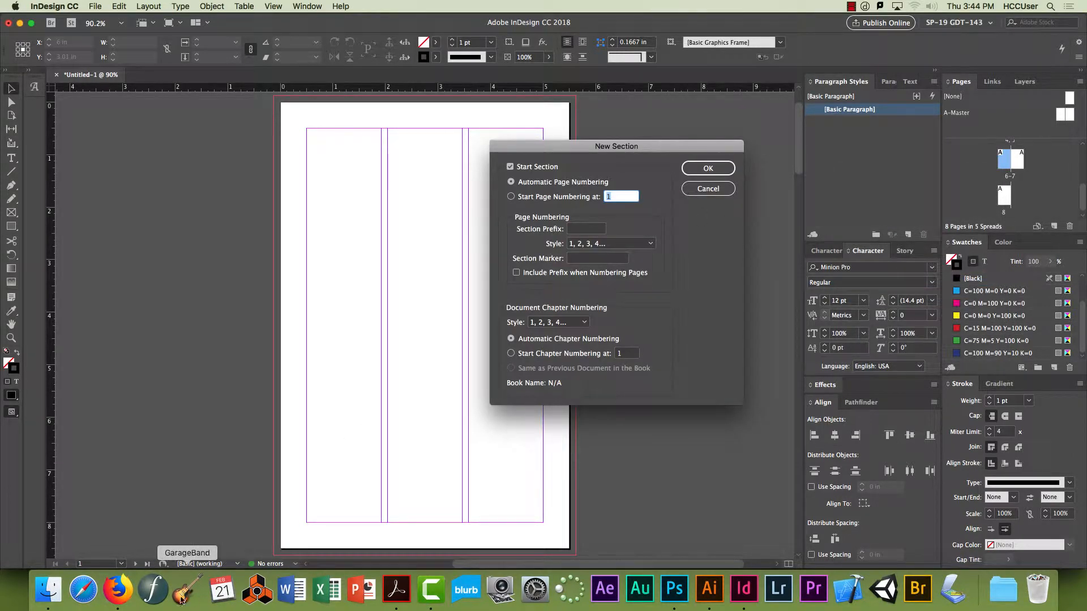
{"action": "left_click", "coordinate": [122, 591]}
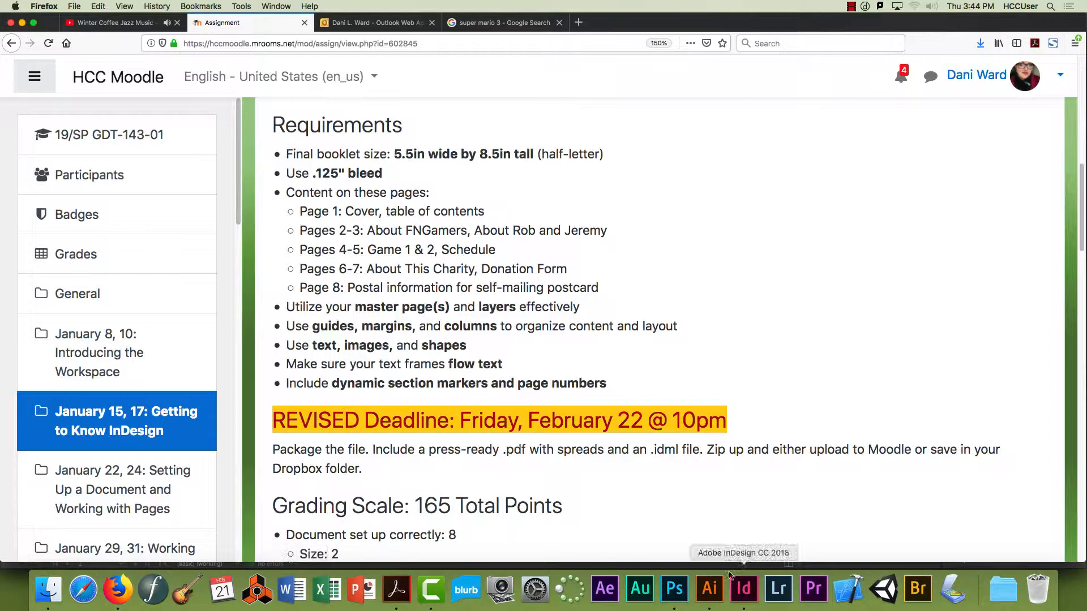
{"action": "left_click", "coordinate": [743, 590]}
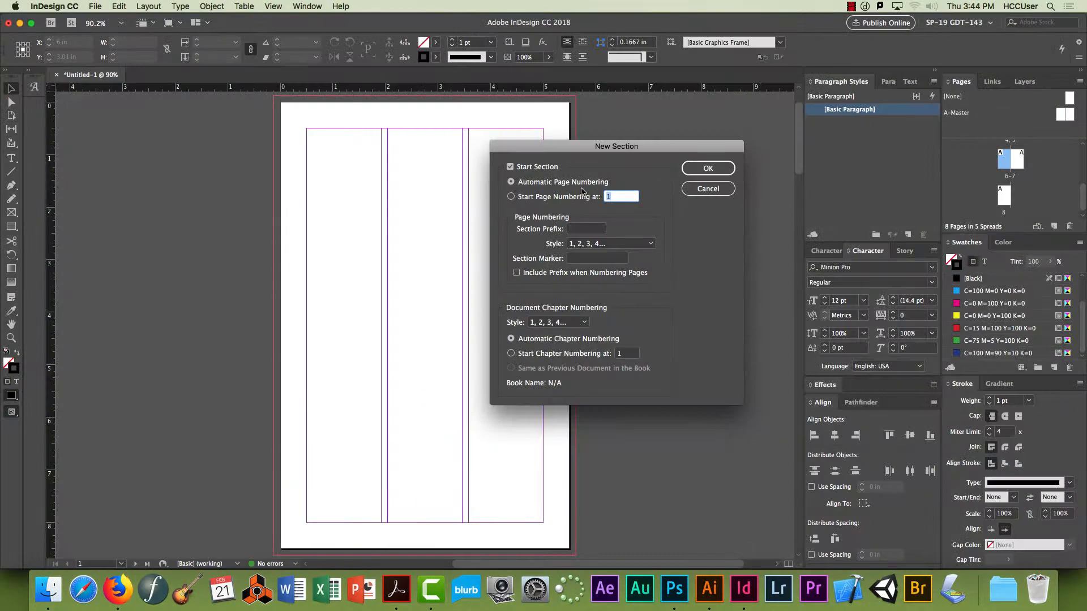
{"action": "left_click", "coordinate": [576, 264]}
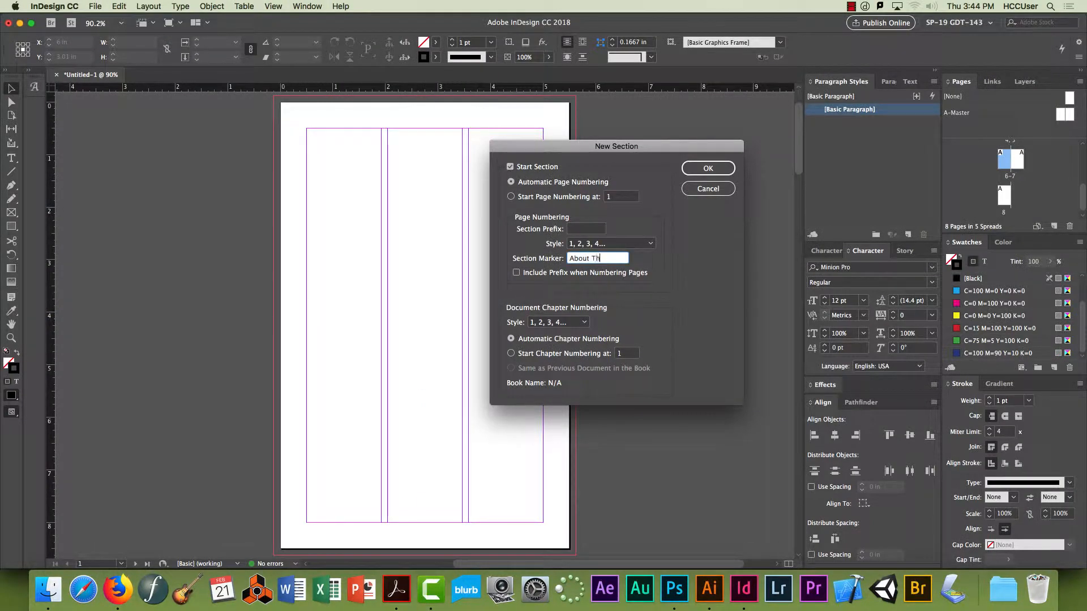
{"action": "type", "text": "About This Chapter"}
{"action": "key", "text": "Return"}
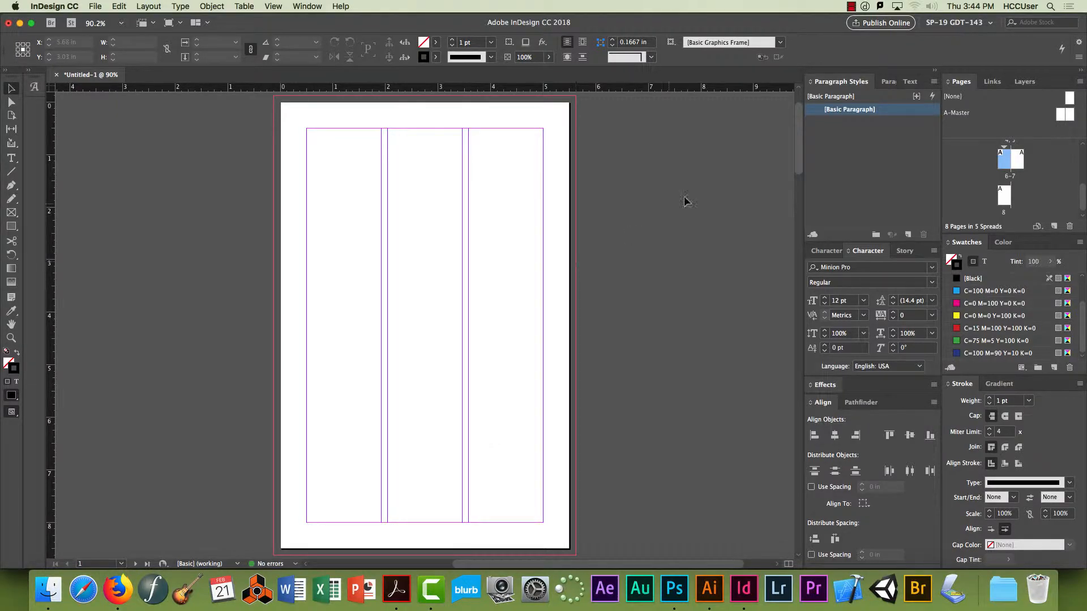
- Start a new section on page 7 with automatic page numbering and the section marker "Donate"
{"action": "right_click", "coordinate": [1019, 165]}
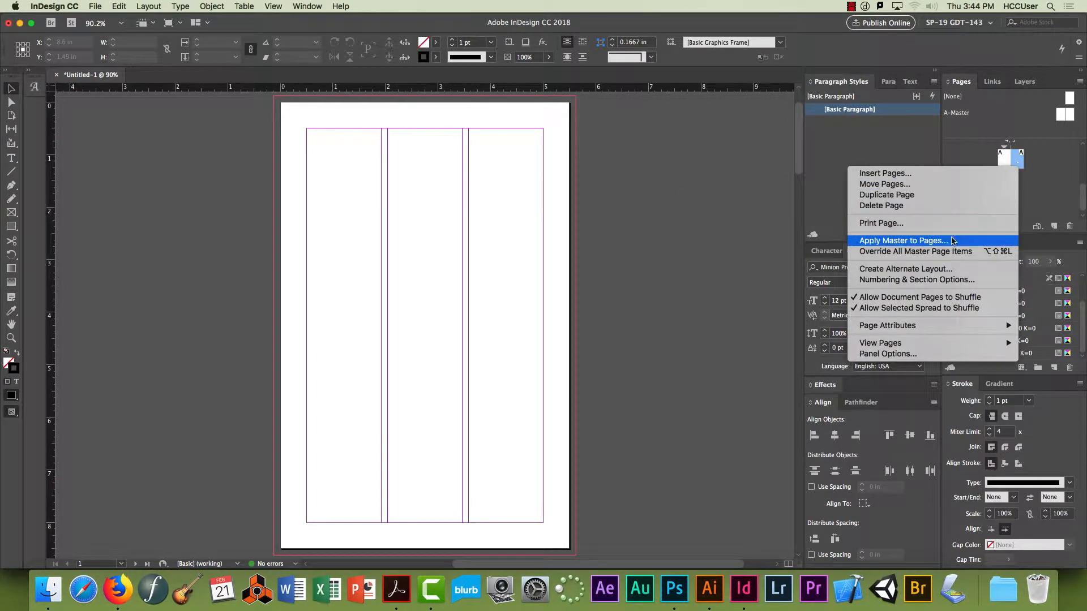
{"action": "left_click", "coordinate": [923, 280]}
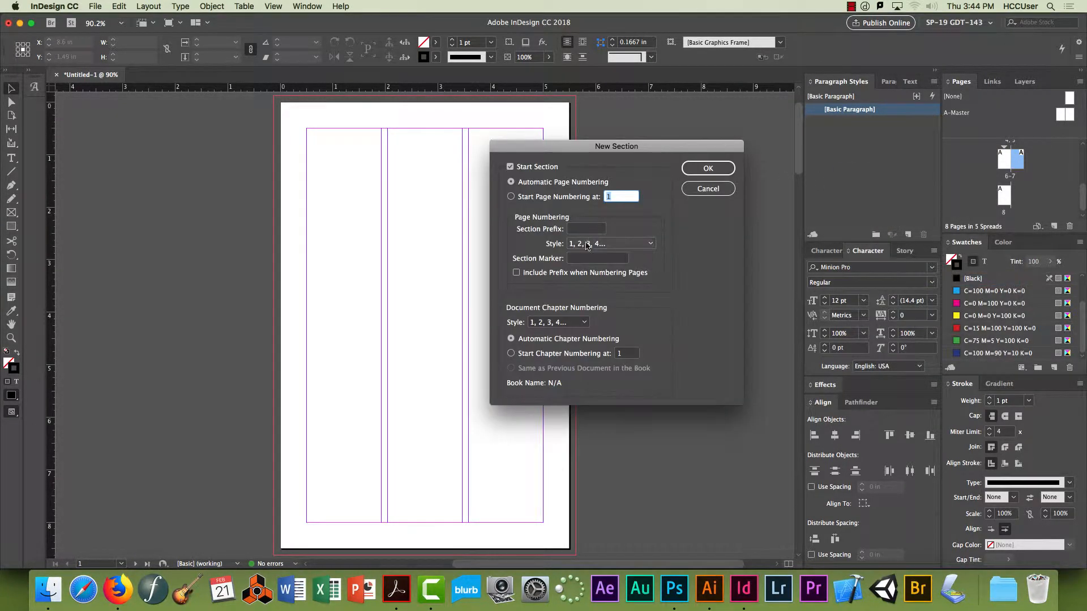
{"action": "left_click", "coordinate": [586, 261]}
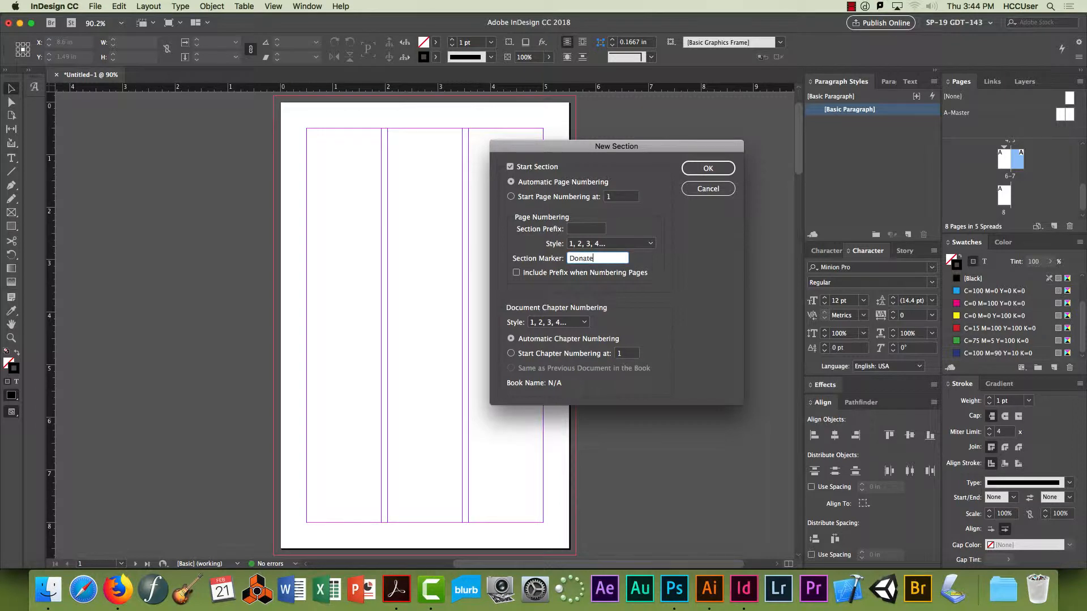
{"action": "key", "text": "Return"}
- Open the A-Master spread for editing
{"action": "scroll", "coordinate": [1027, 178], "scroll_direction": "up", "scroll_amount": 5}
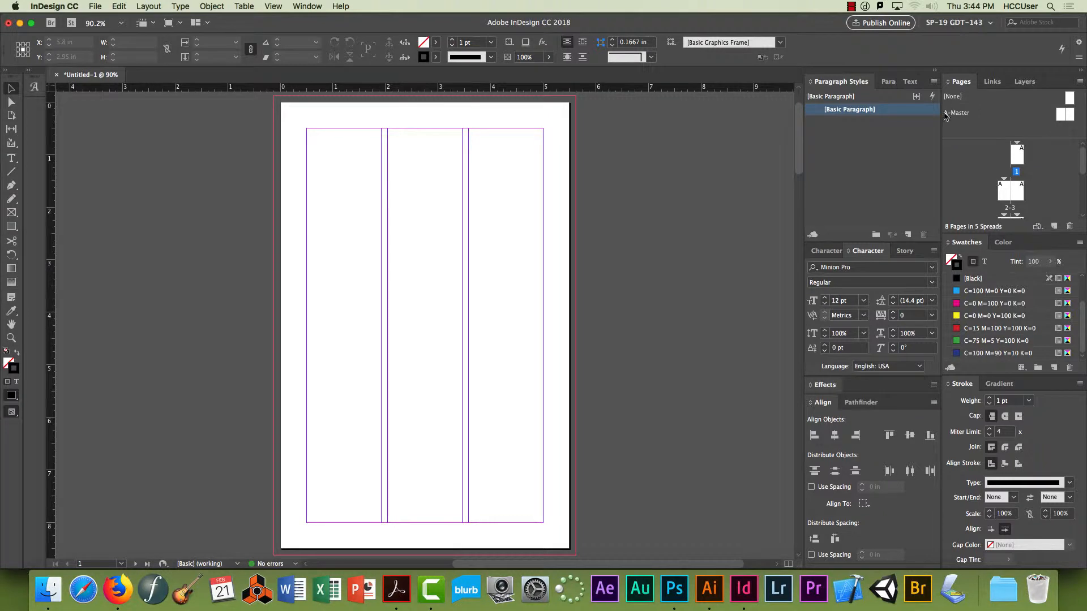
{"action": "left_click", "coordinate": [959, 118]}
{"action": "double_click", "coordinate": [959, 115]}
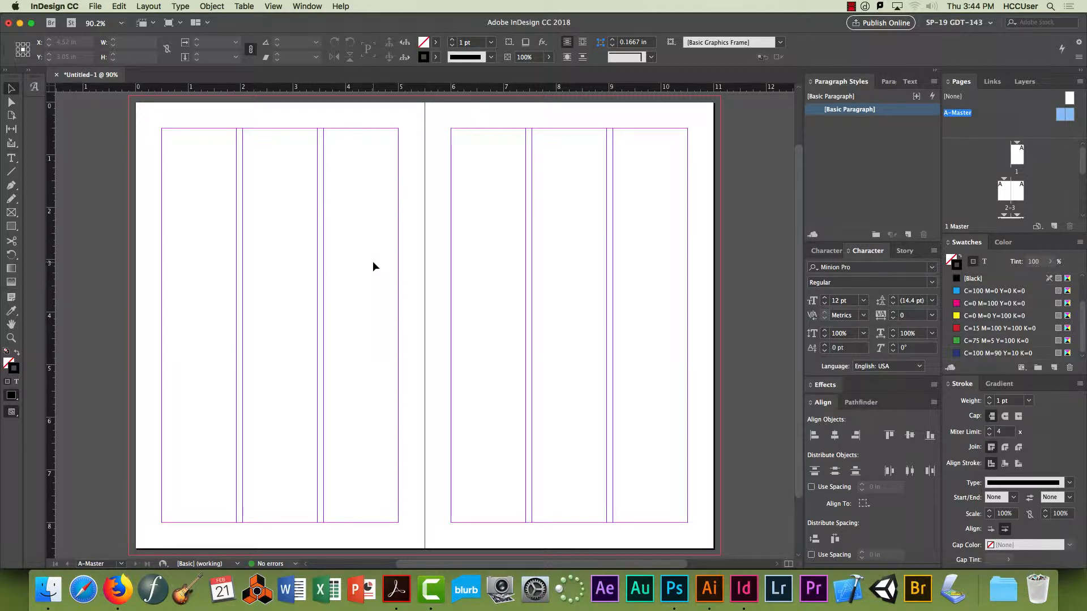
{"action": "key", "text": "m"}
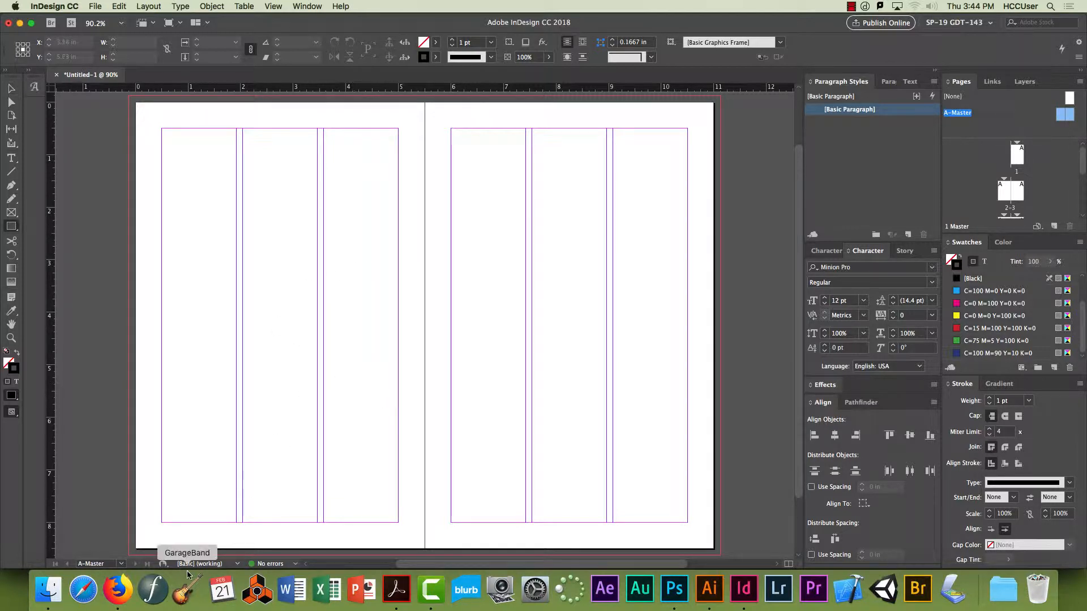
{"action": "left_click_drag", "start_coordinate": [162, 509], "coordinate": [367, 522]}
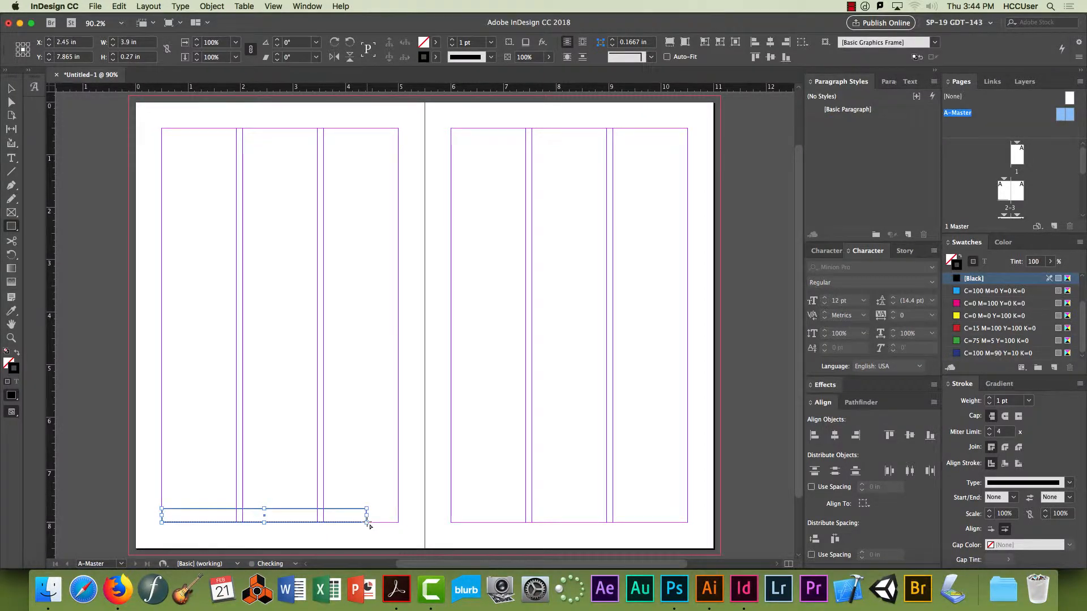
{"action": "key", "text": "Delete"}
- Add a text frame about 4.5 x 0.35 in along the left master page's bottom margin and insert the Current Page Number marker
{"action": "key", "text": "t"}
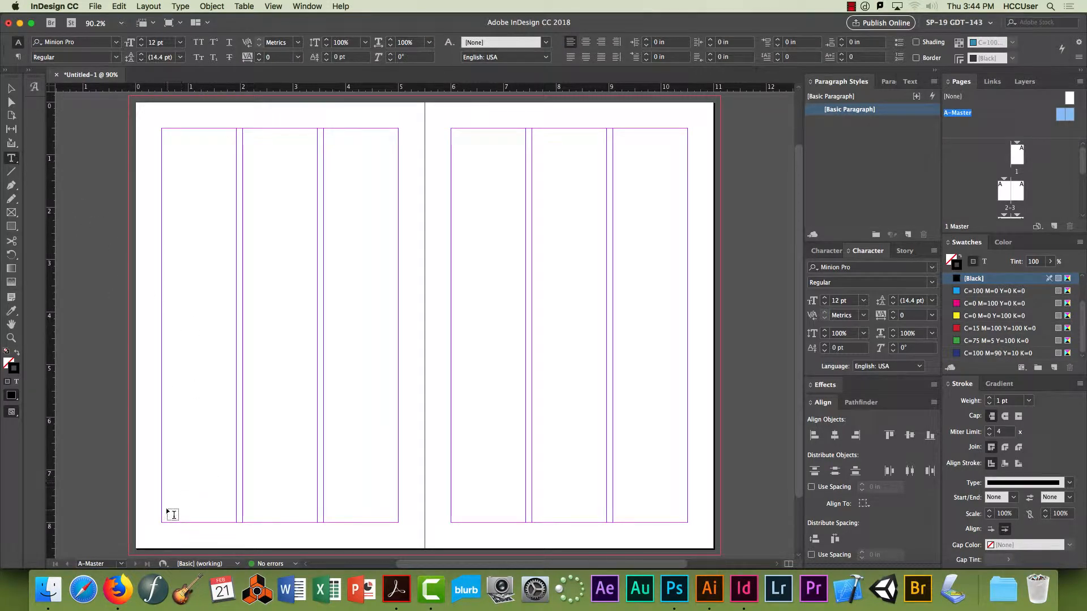
{"action": "left_click_drag", "start_coordinate": [162, 504], "coordinate": [397, 523]}
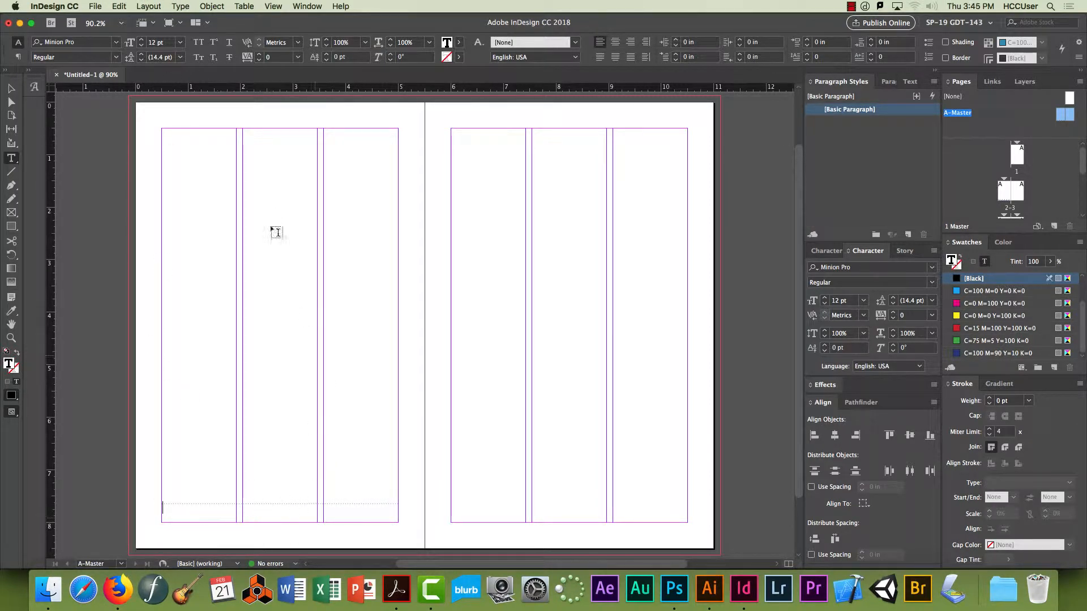
{"action": "left_click", "coordinate": [181, 6]}
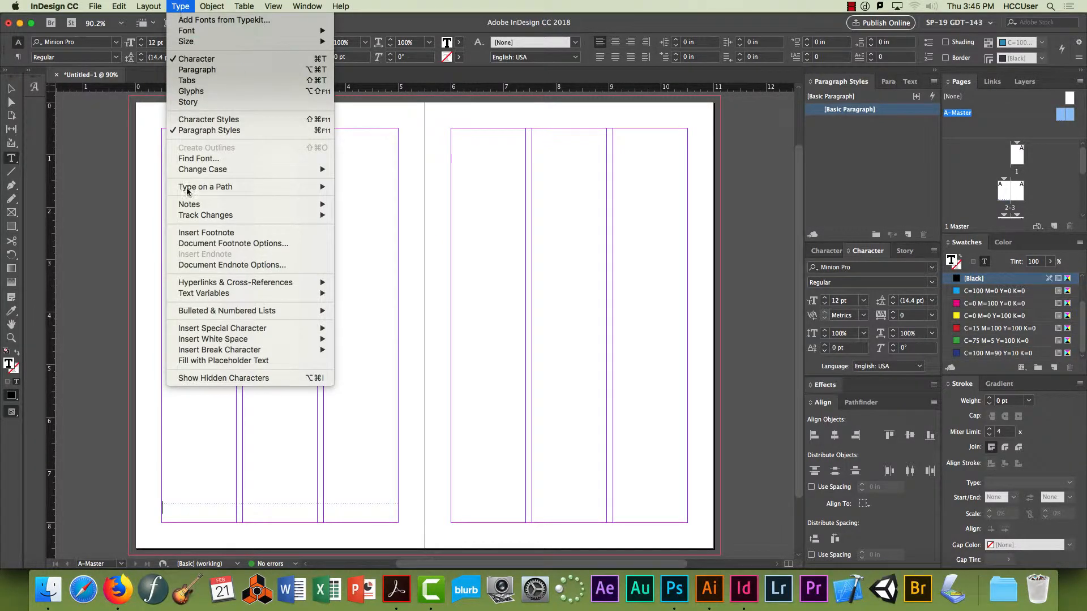
{"action": "mouse_move", "coordinate": [209, 334]}
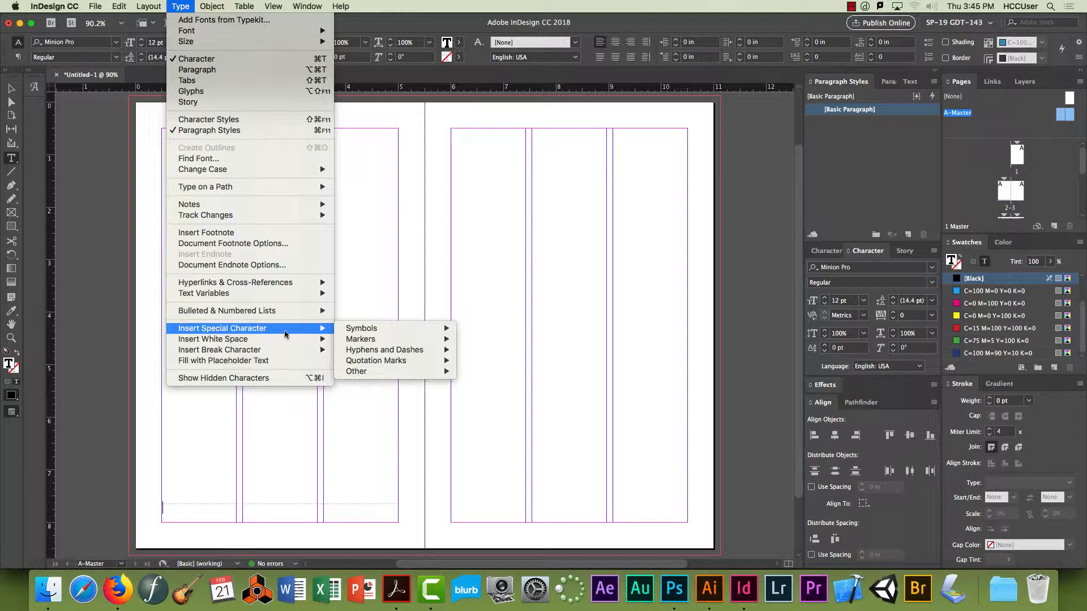
{"action": "mouse_move", "coordinate": [365, 338]}
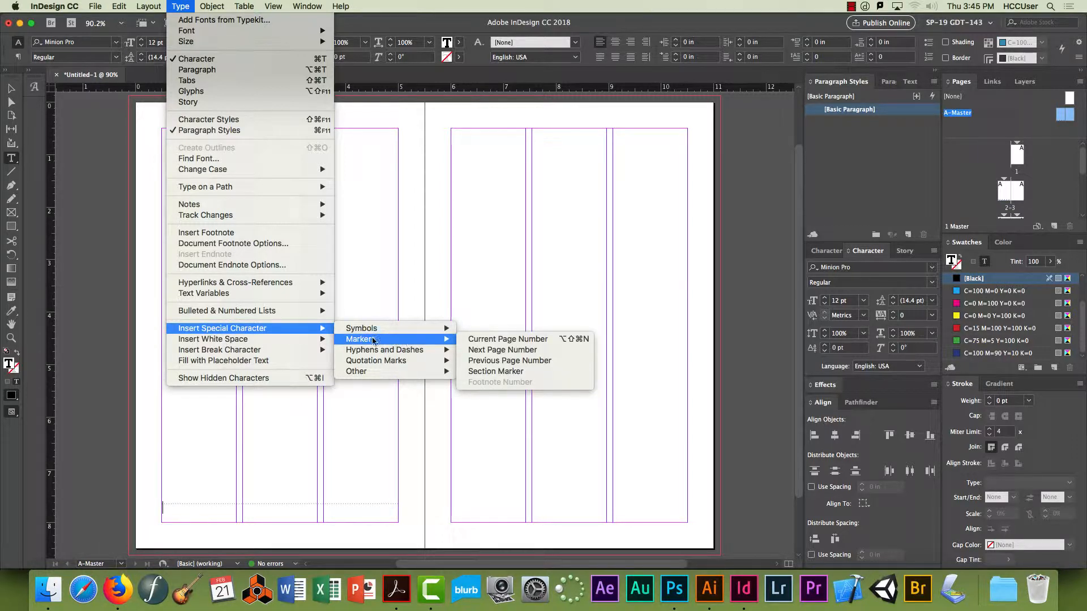
{"action": "left_click", "coordinate": [504, 340]}
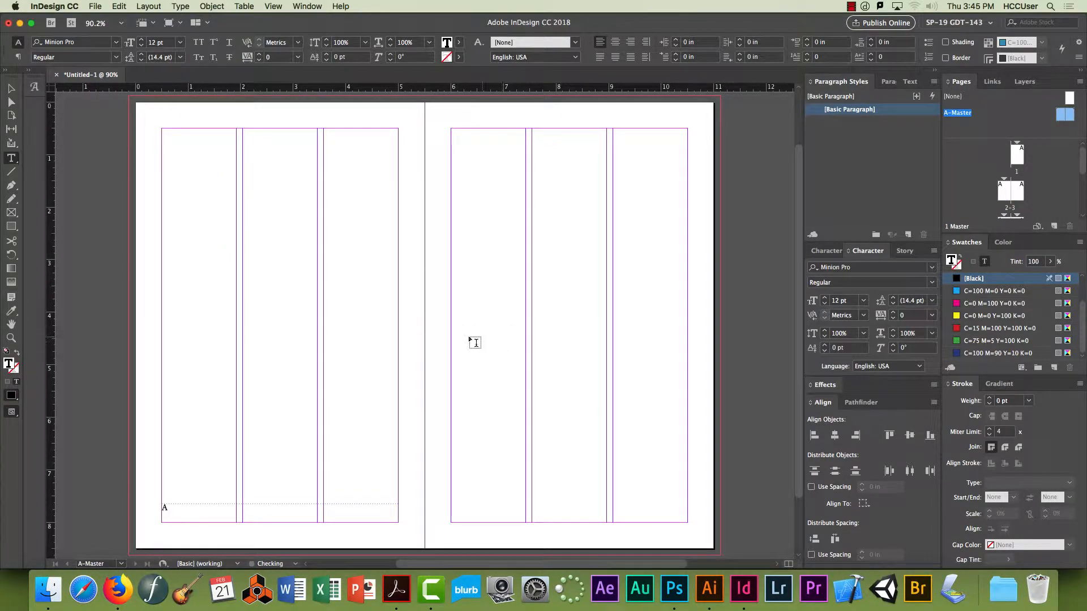
{"action": "key", "text": "Escape"}
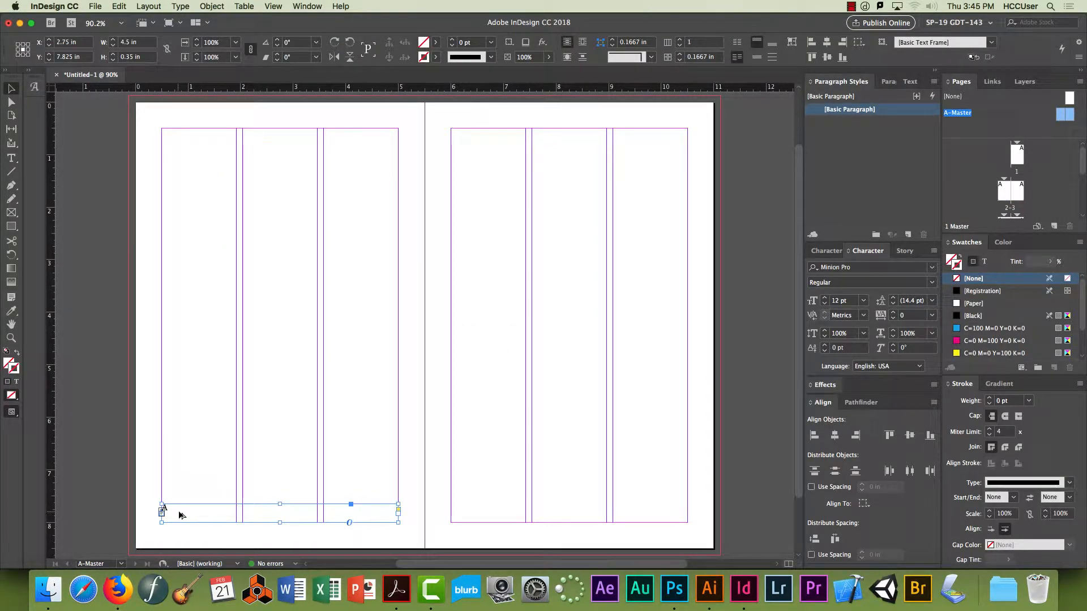
- Duplicate the page number frame to the same place on the right master page and right-align its text
{"action": "left_click_drag", "start_coordinate": [182, 513], "coordinate": [470, 509]}
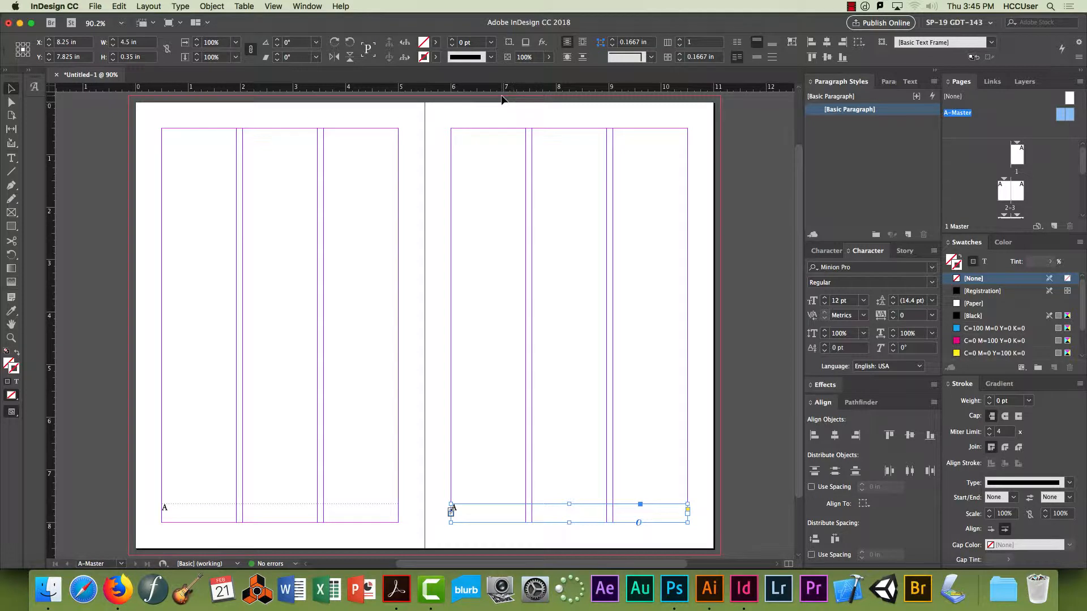
{"action": "key", "text": "t"}
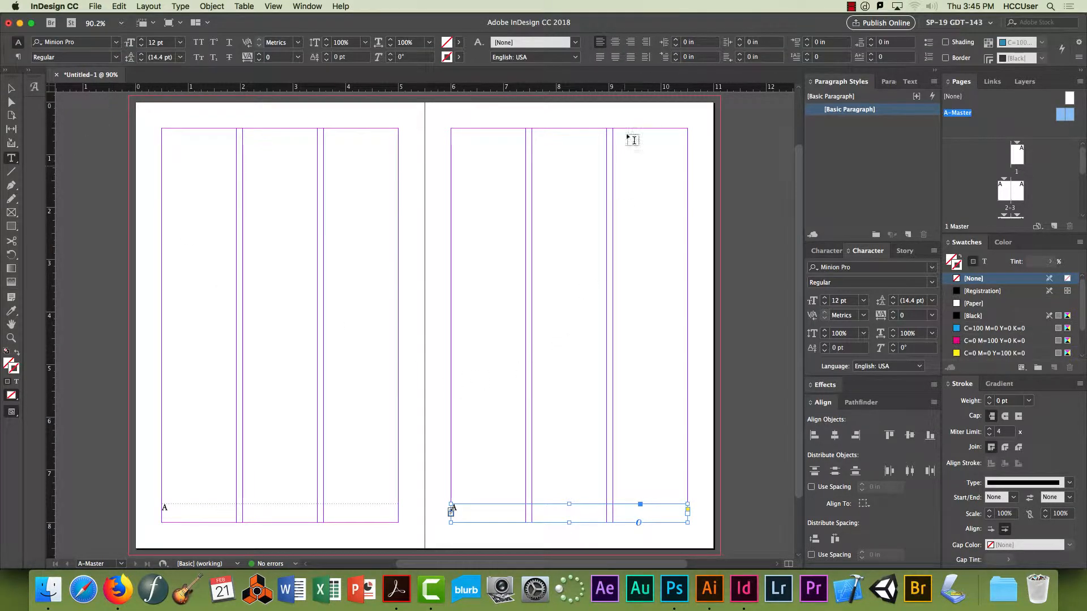
{"action": "left_click", "coordinate": [630, 42]}
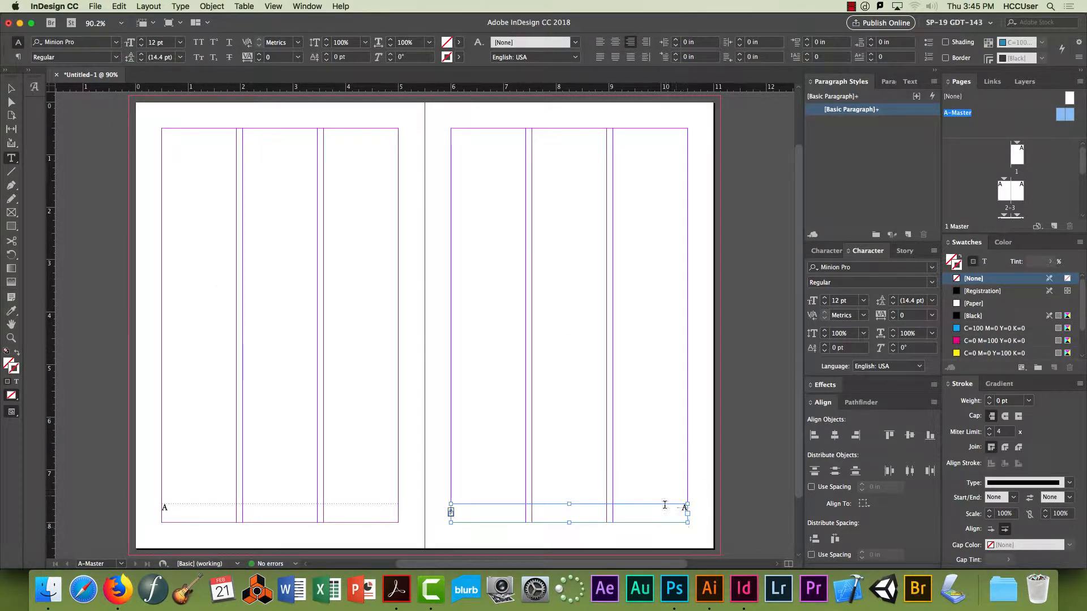
{"action": "key", "text": "Escape"}
{"action": "left_click", "coordinate": [464, 379]}
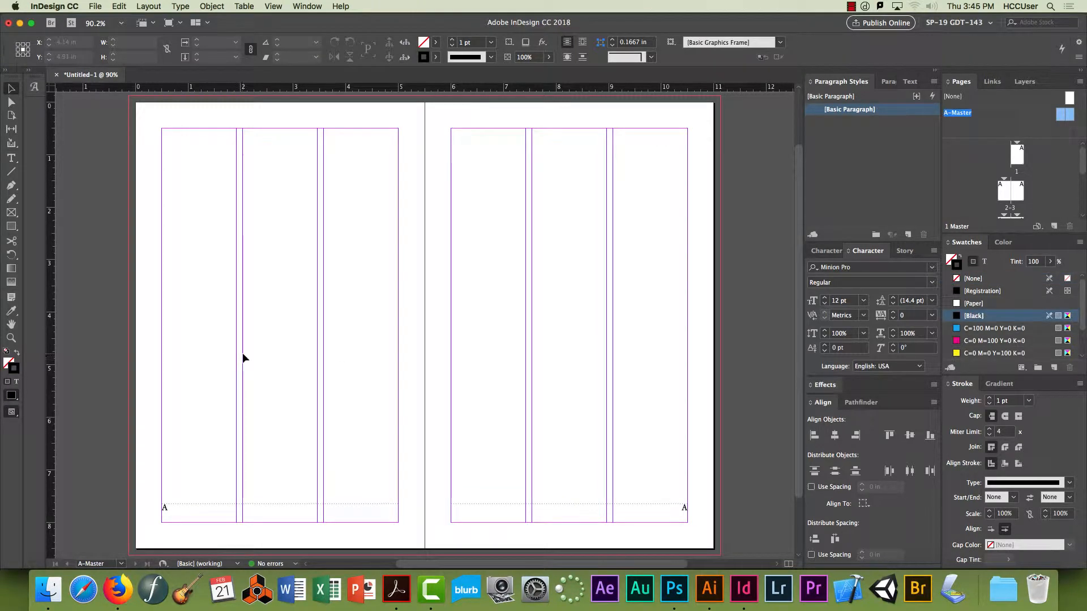
- Add a text frame about 4.5 x 1.33 in across the left master page's top margin and insert a Section Marker
{"action": "key", "text": "t"}
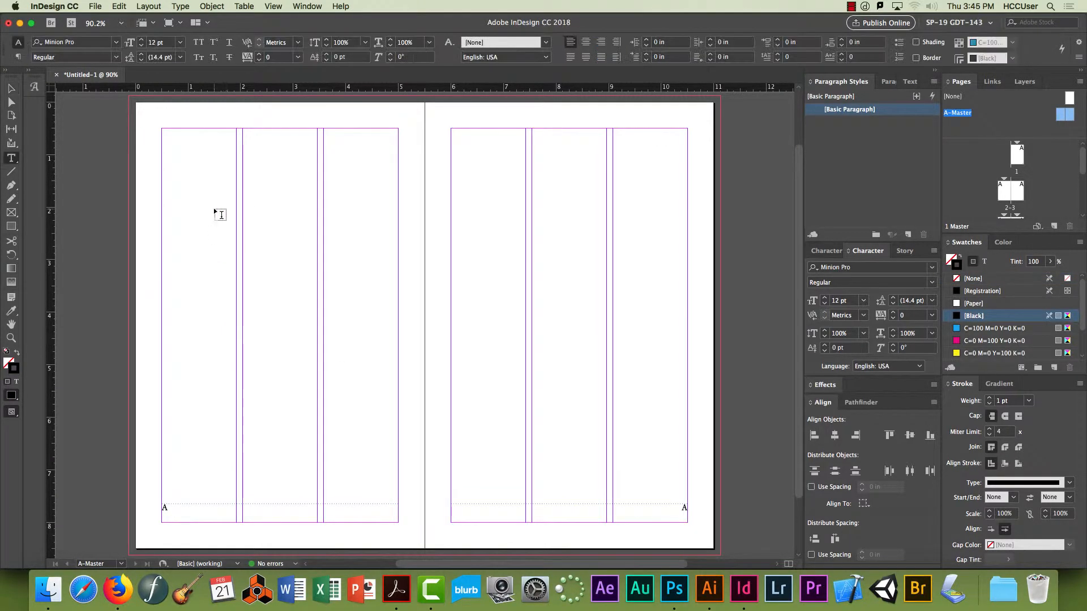
{"action": "left_click_drag", "start_coordinate": [162, 129], "coordinate": [400, 199]}
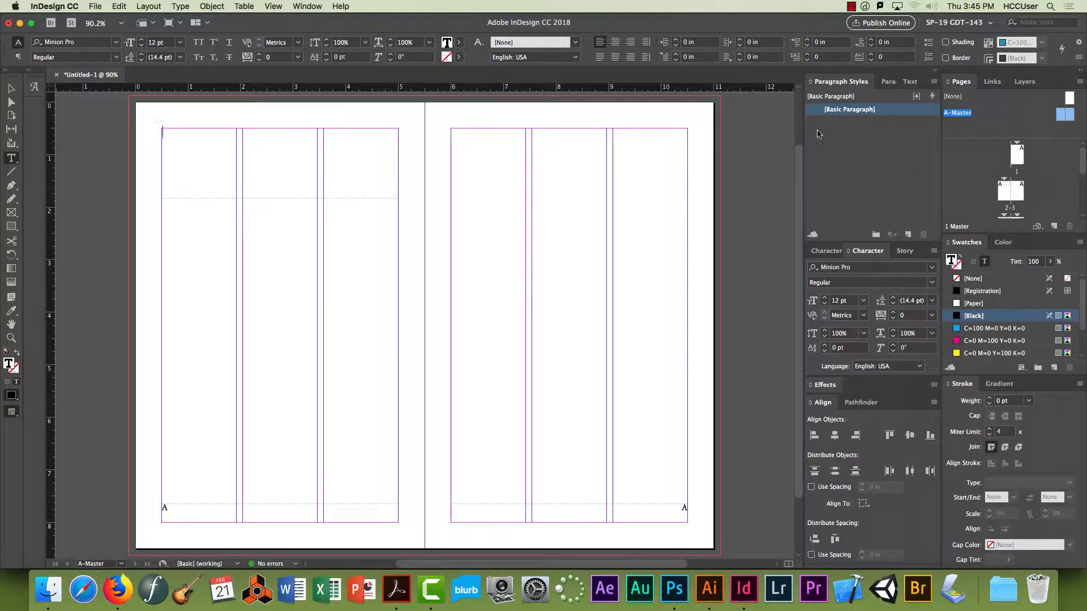
{"action": "left_click", "coordinate": [180, 5]}
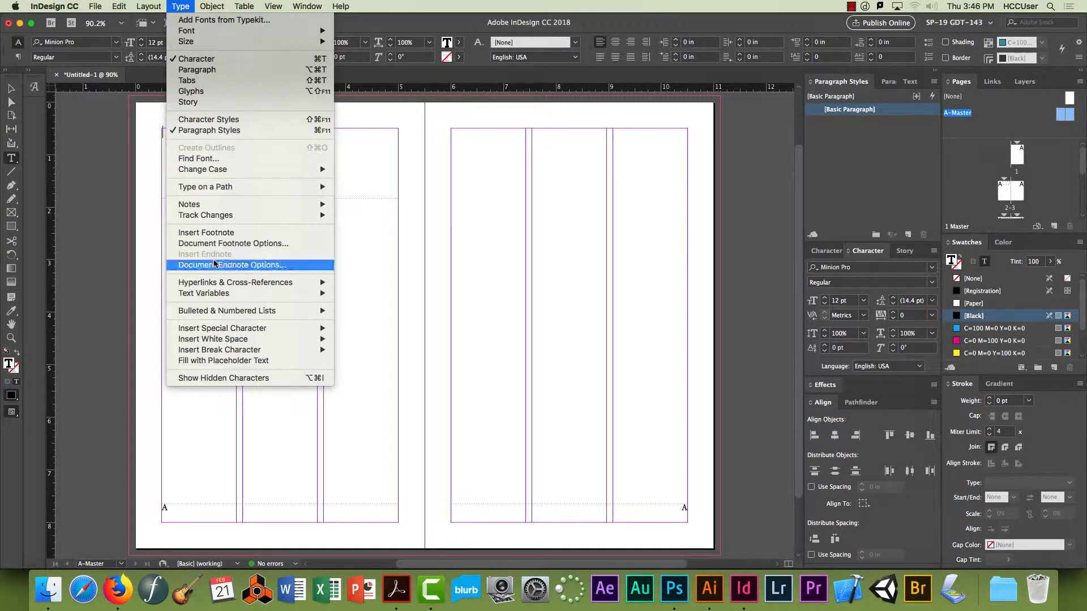
{"action": "mouse_move", "coordinate": [253, 331]}
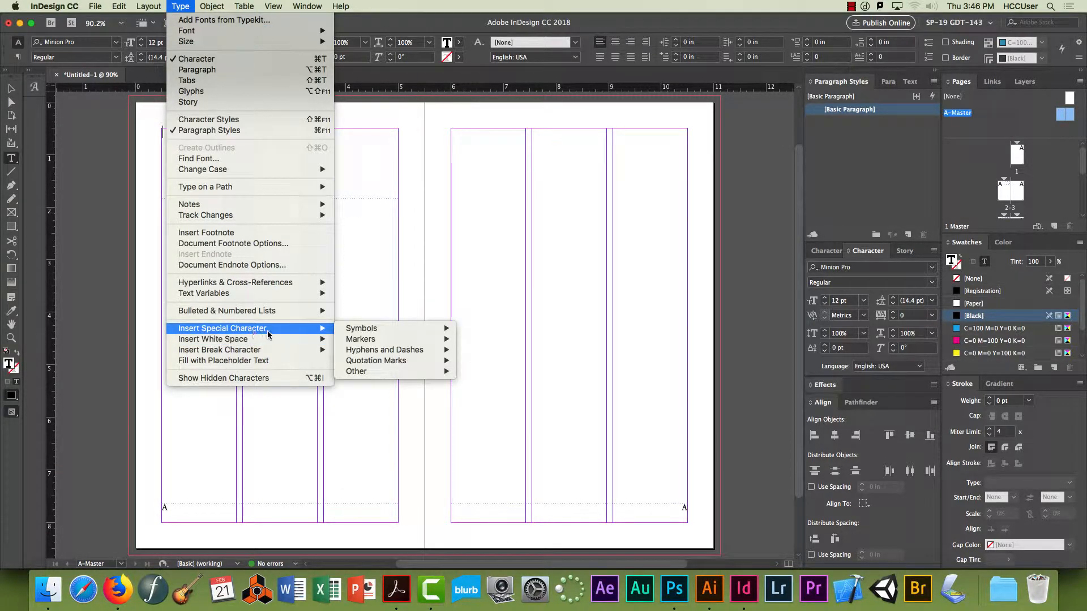
{"action": "mouse_move", "coordinate": [355, 339]}
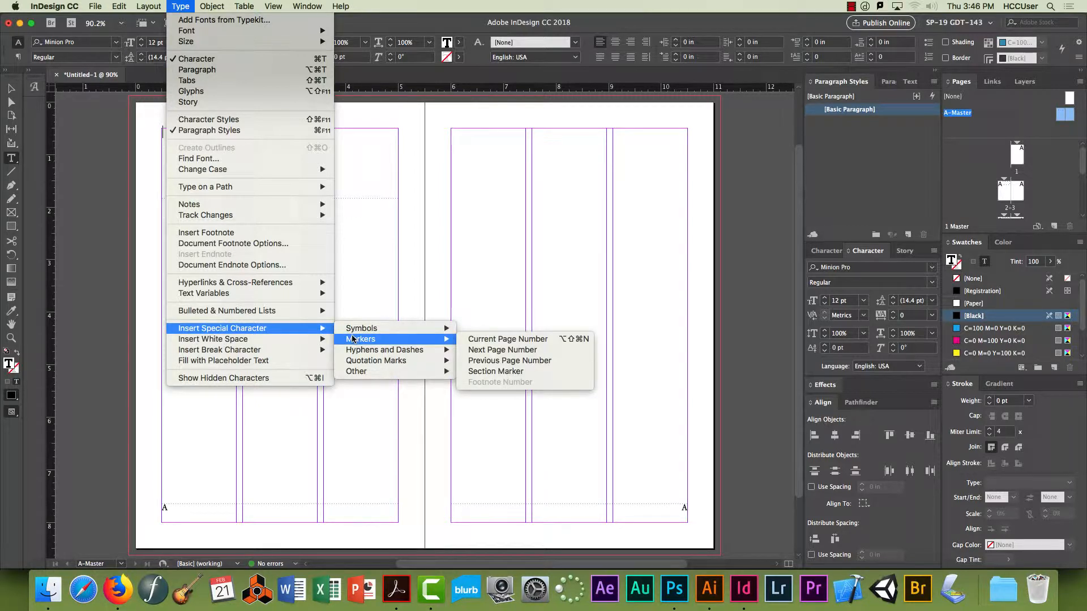
{"action": "left_click", "coordinate": [495, 371]}
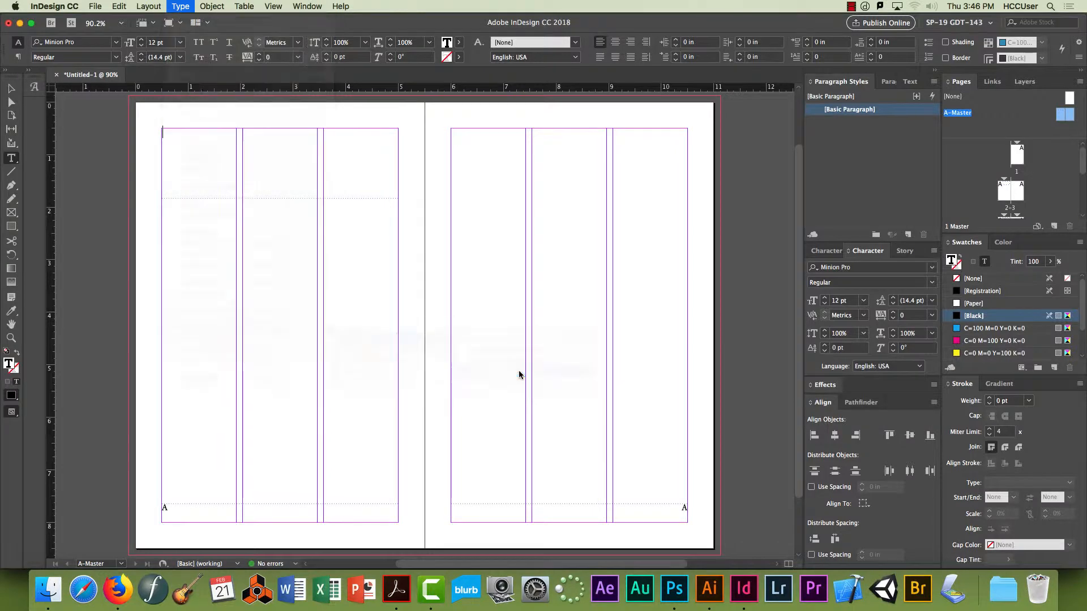
{"action": "key", "text": "Escape"}
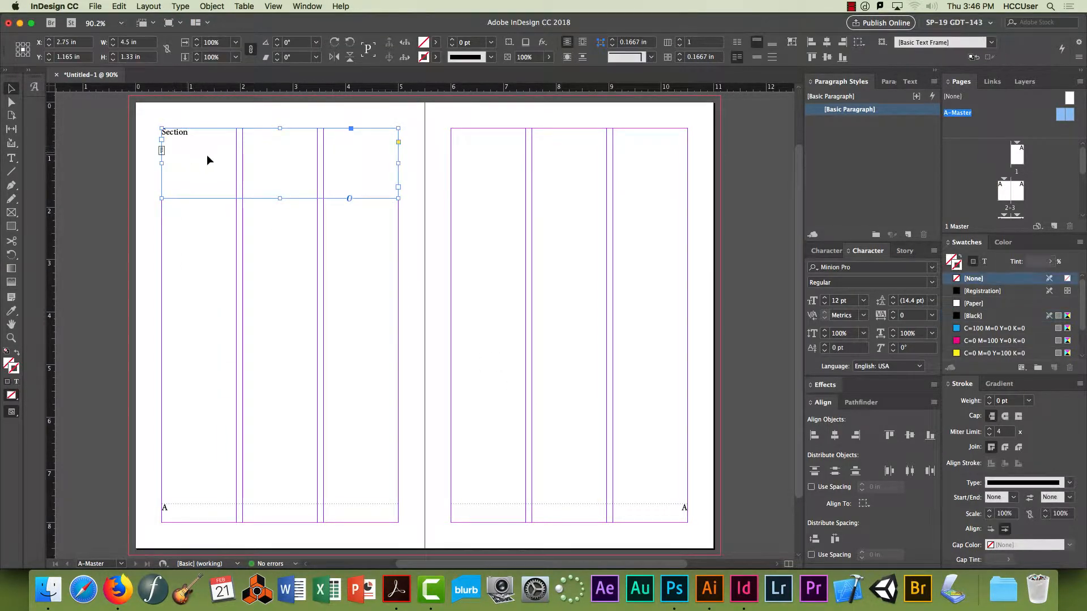
- Duplicate the section marker frame to the top of the right master page and right-align its text
{"action": "left_click_drag", "start_coordinate": [208, 161], "coordinate": [501, 164]}
{"action": "double_click", "coordinate": [520, 144]}
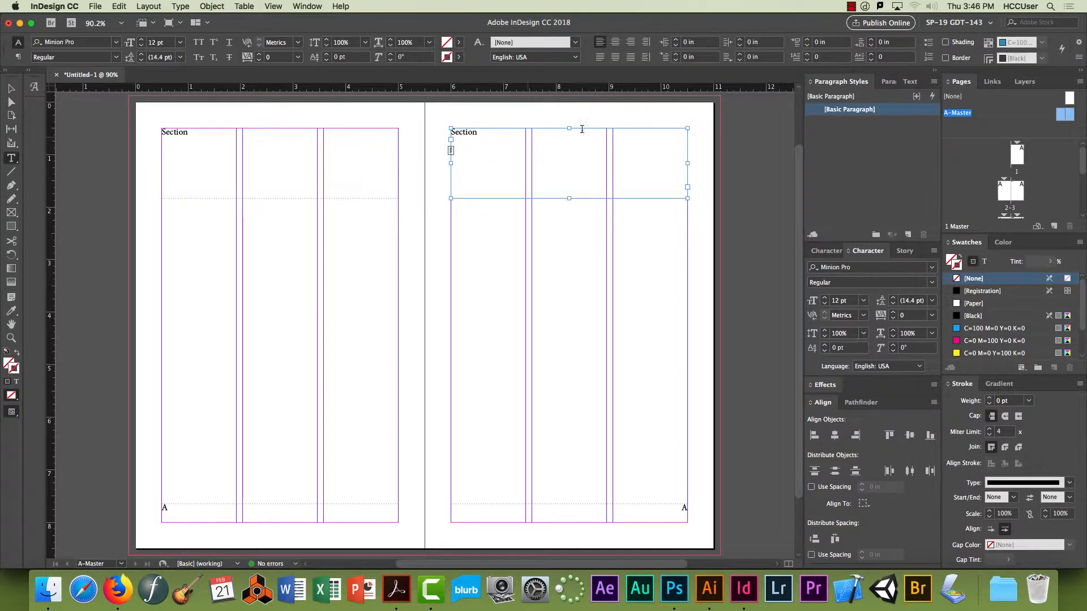
{"action": "left_click", "coordinate": [631, 42]}
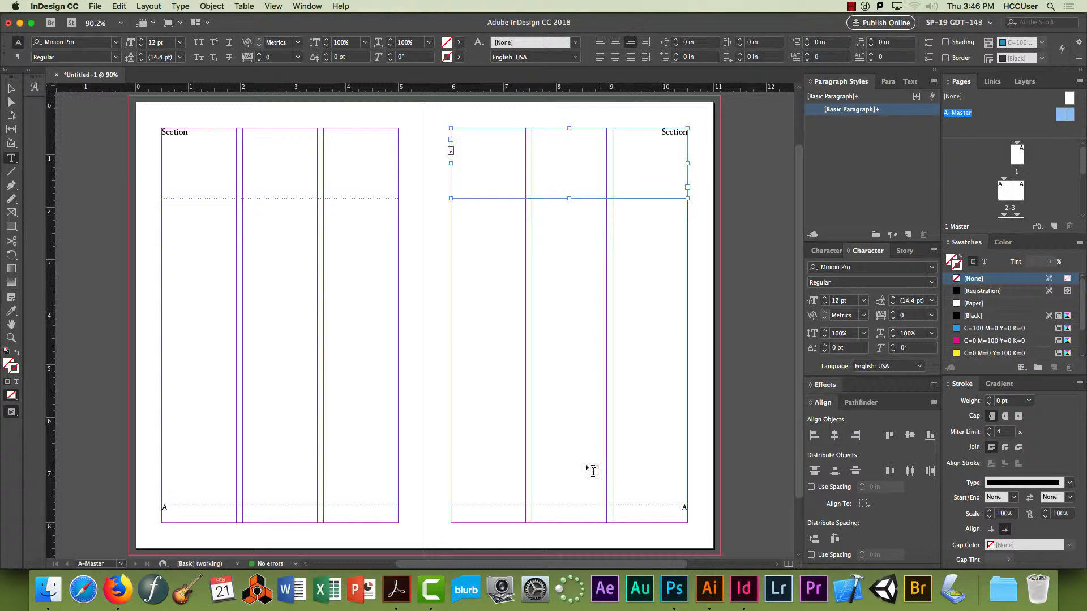
{"action": "key", "text": "Escape"}
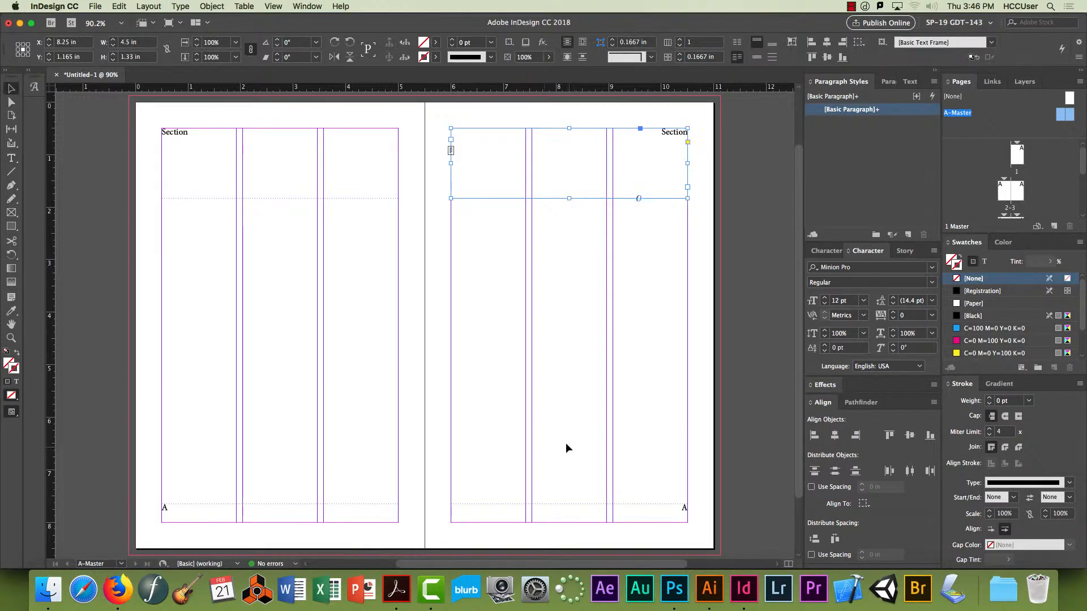
- Set the section markers on both master pages in Courier Bold at 36 pt
{"action": "left_click", "coordinate": [280, 185], "text": "shift"}
{"action": "key", "text": "t"}
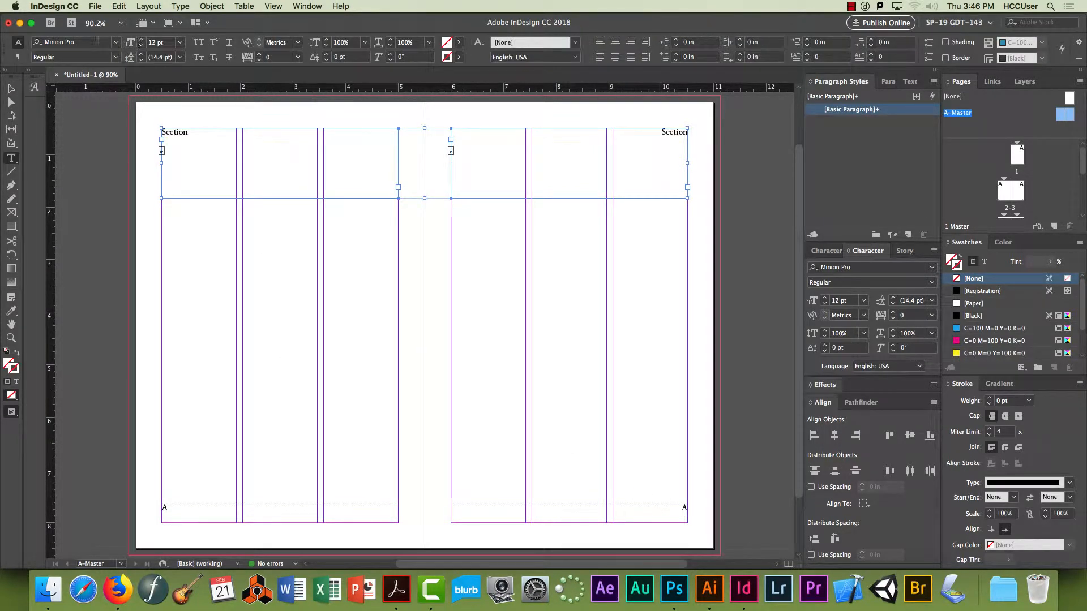
{"action": "left_click", "coordinate": [92, 43]}
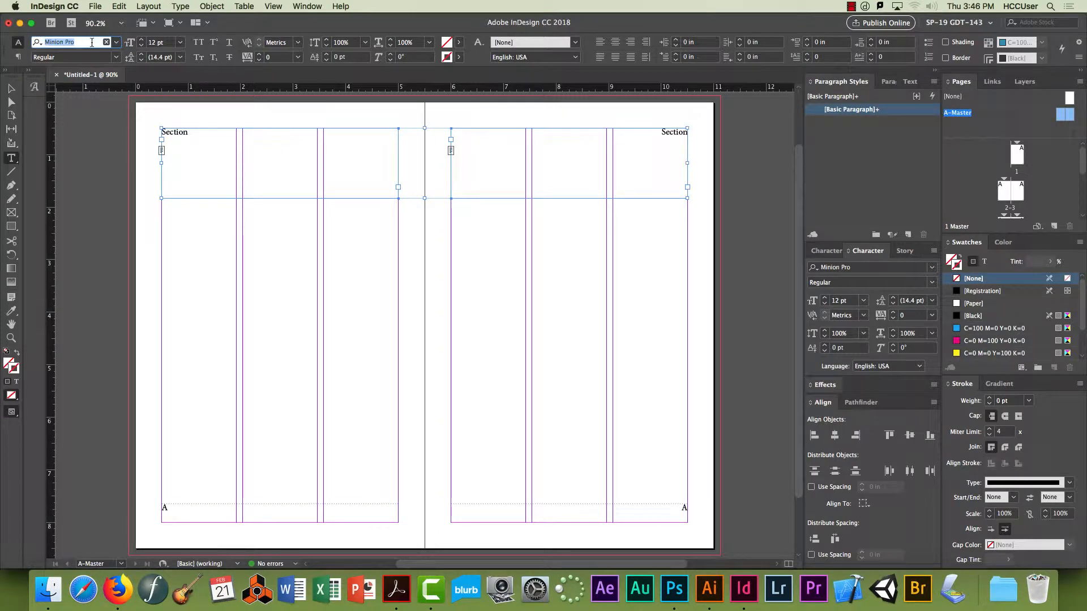
{"action": "type", "text": "Cour"}
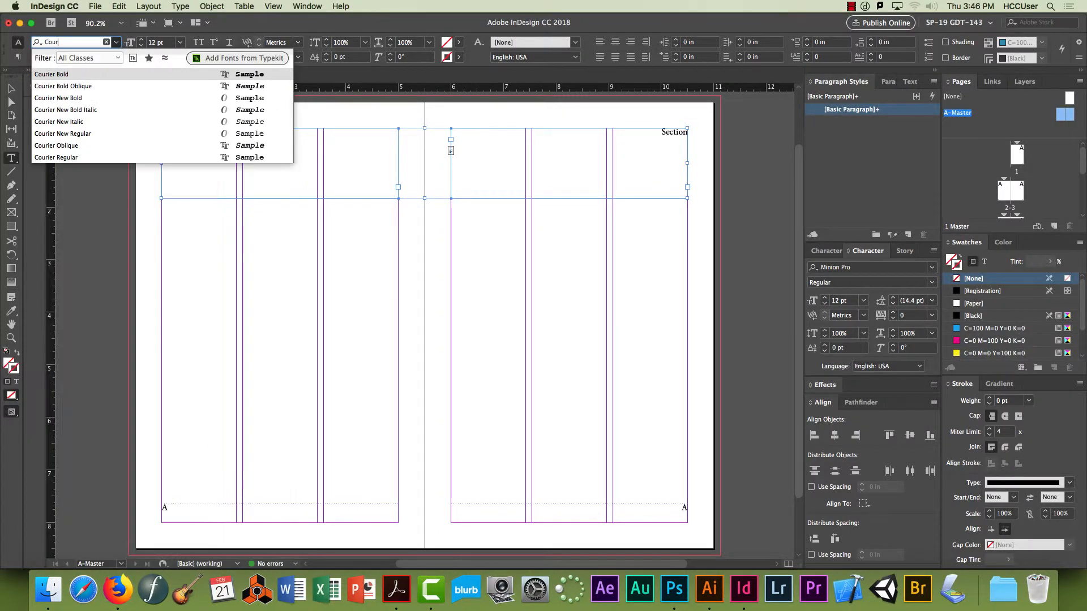
{"action": "left_click", "coordinate": [81, 74]}
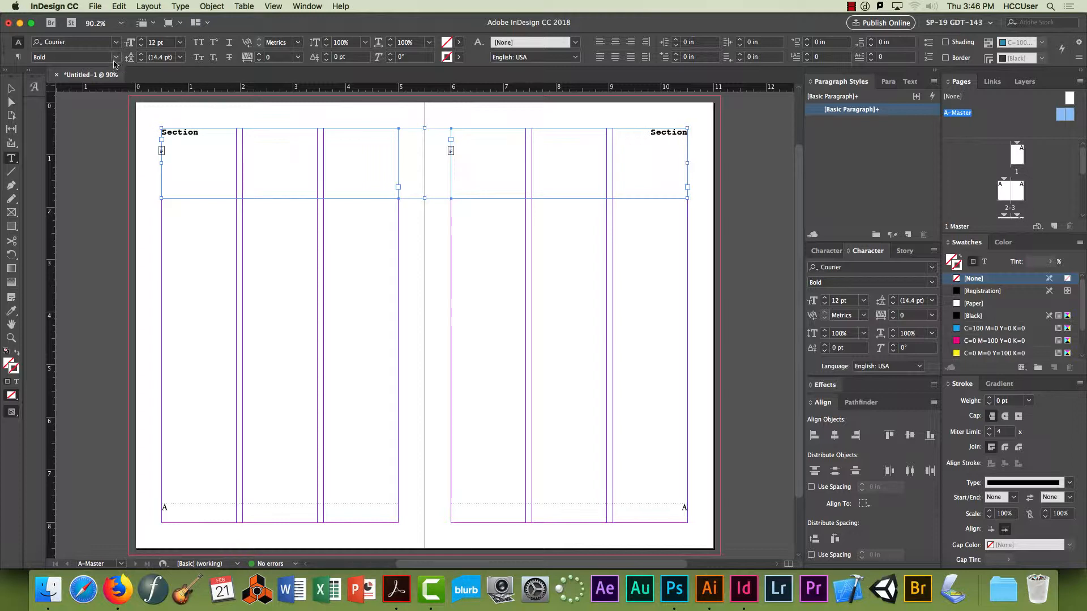
{"action": "left_click", "coordinate": [180, 43]}
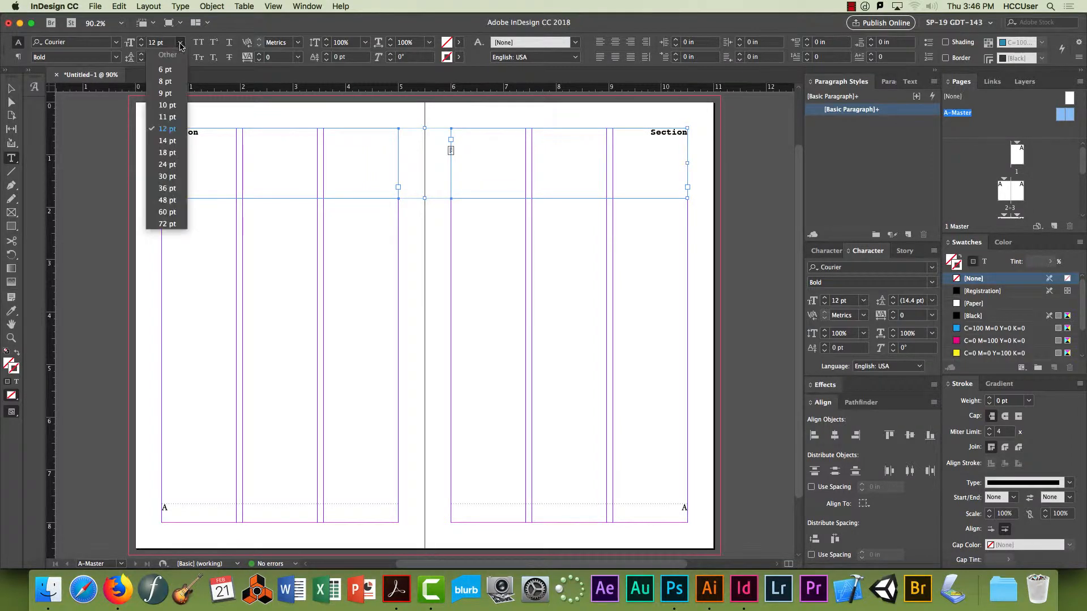
{"action": "left_click", "coordinate": [165, 164]}
{"action": "left_click", "coordinate": [180, 42]}
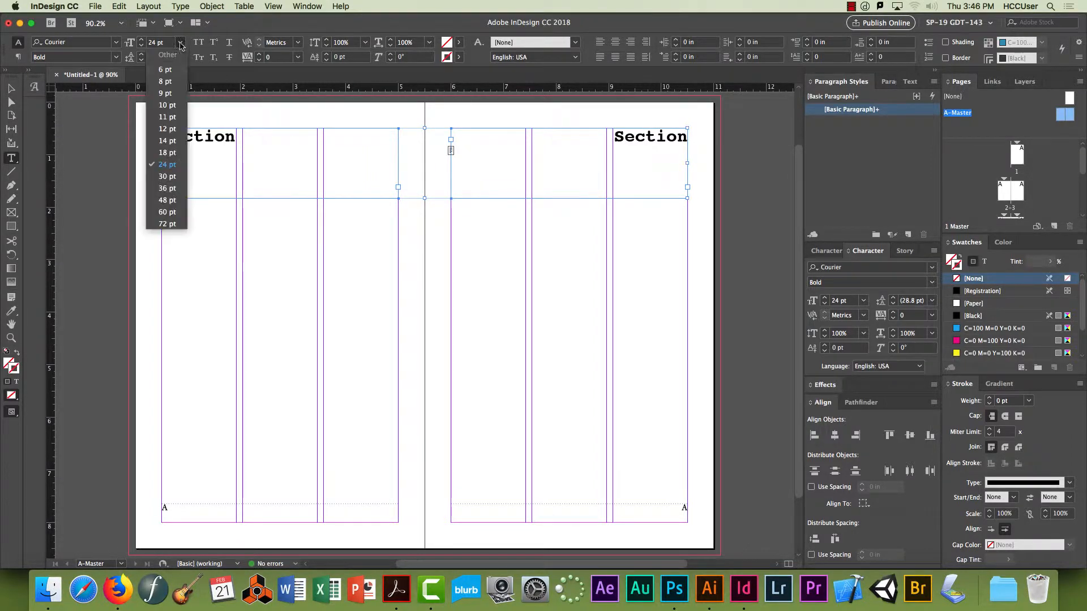
{"action": "left_click", "coordinate": [167, 188]}
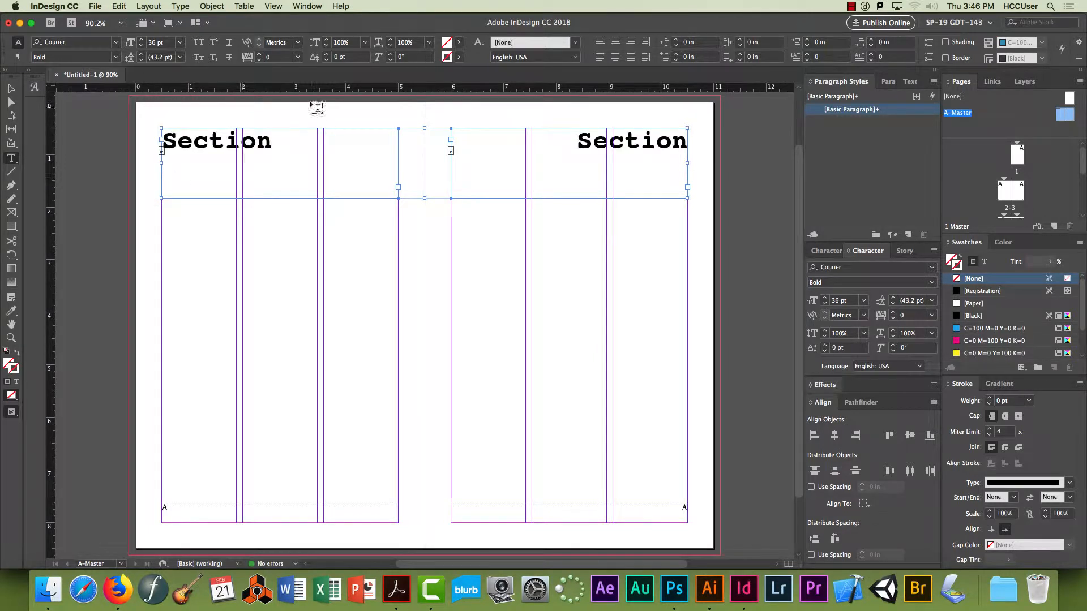
- Give both section markers Optical kerning and a tracking of -50
{"action": "left_click", "coordinate": [299, 42]}
{"action": "left_click", "coordinate": [290, 64]}
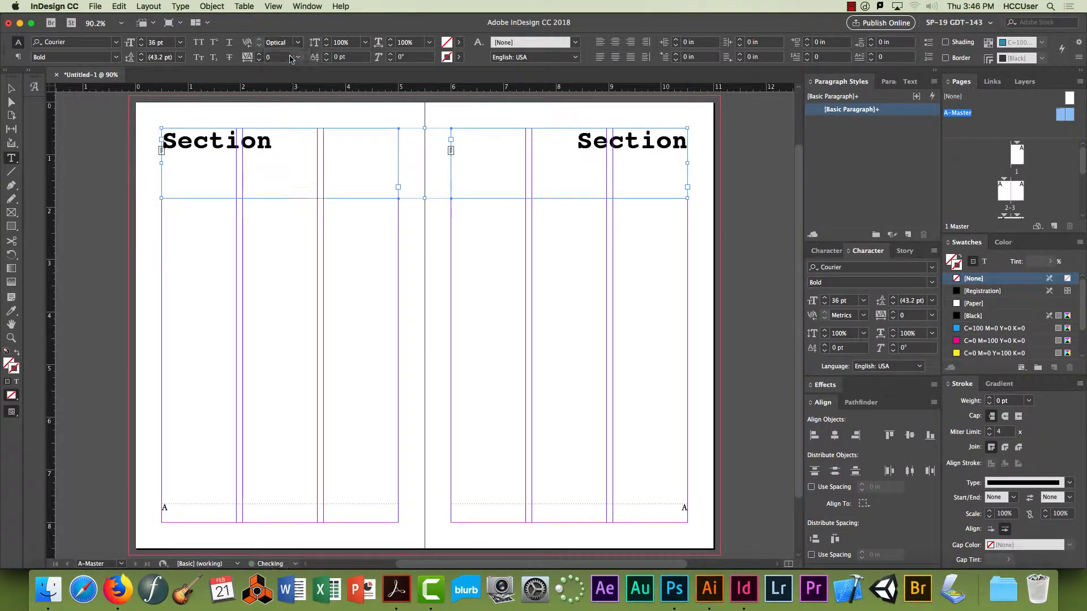
{"action": "left_click", "coordinate": [299, 58]}
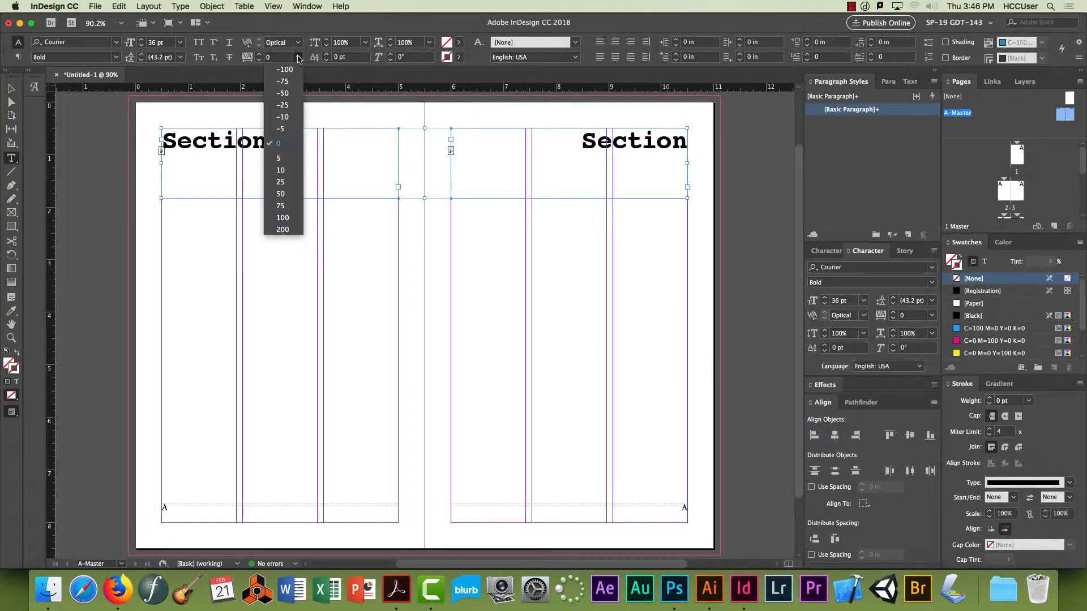
{"action": "left_click", "coordinate": [284, 94]}
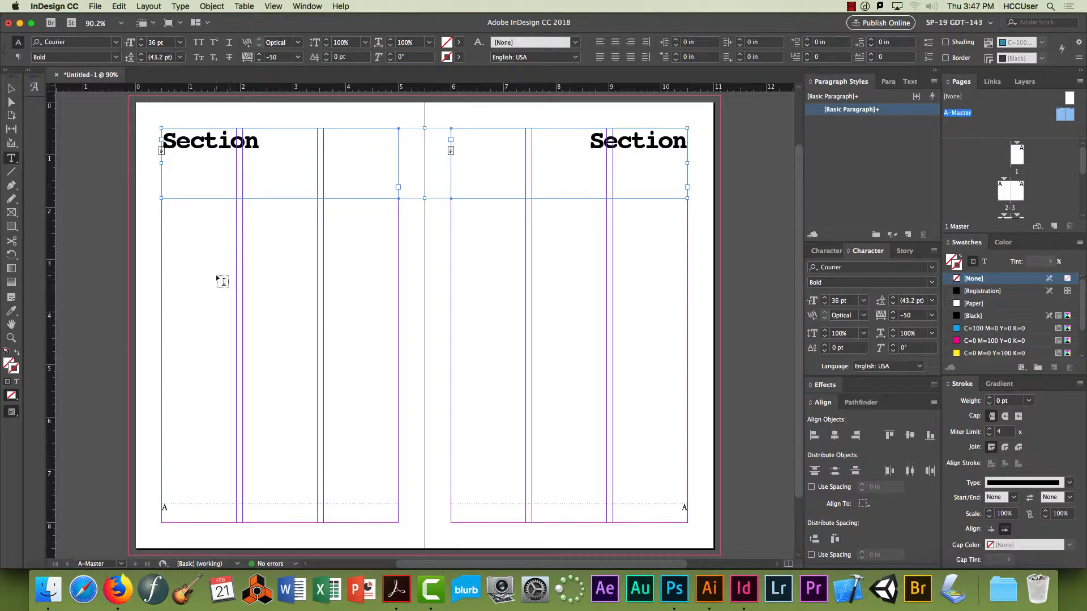
{"action": "key", "text": "Escape"}
- Set the page number markers on both master pages in Courier Bold at 18 pt
{"action": "left_click", "coordinate": [194, 511]}
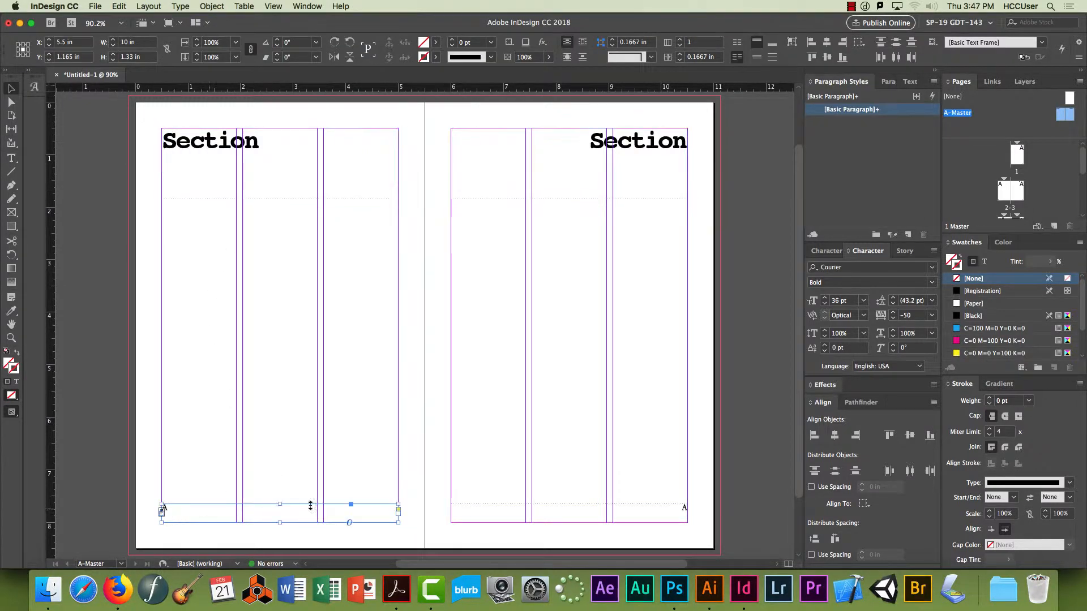
{"action": "key", "text": "t"}
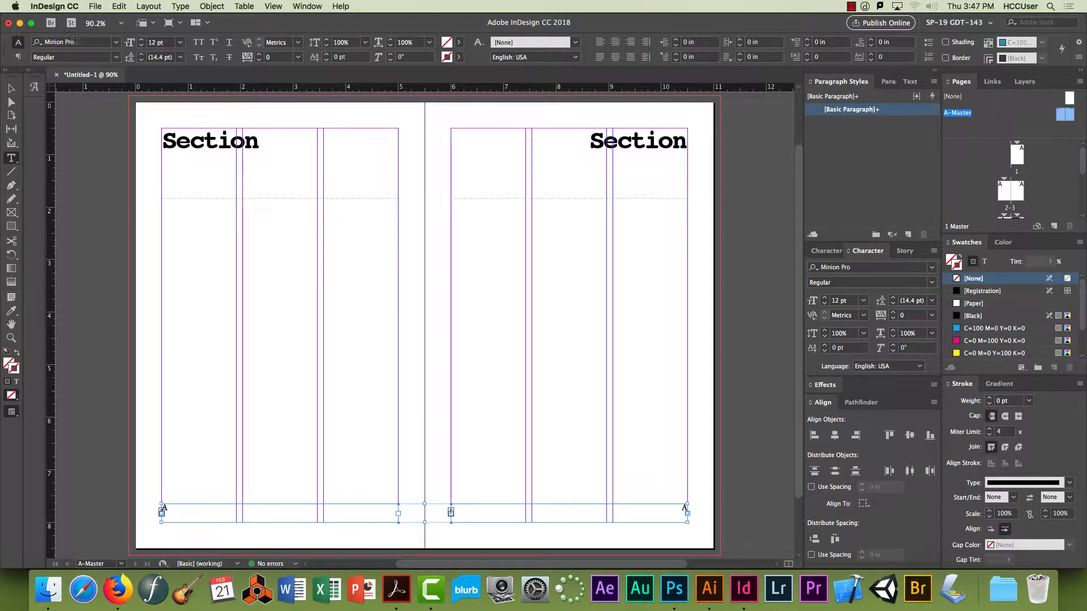
{"action": "left_click", "coordinate": [80, 44]}
{"action": "type", "text": "cour"}
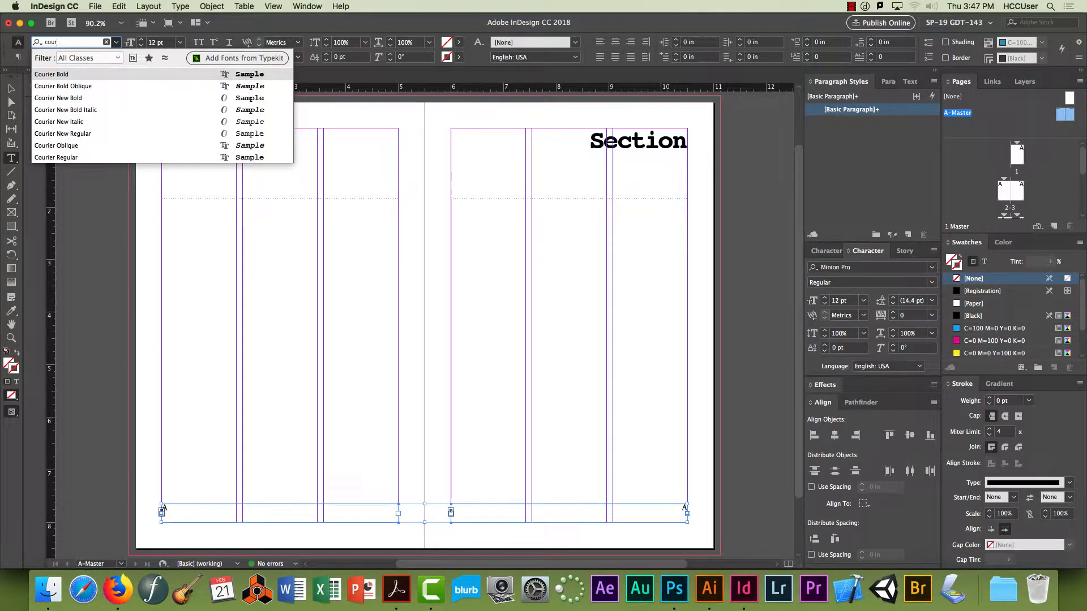
{"action": "left_click", "coordinate": [61, 75]}
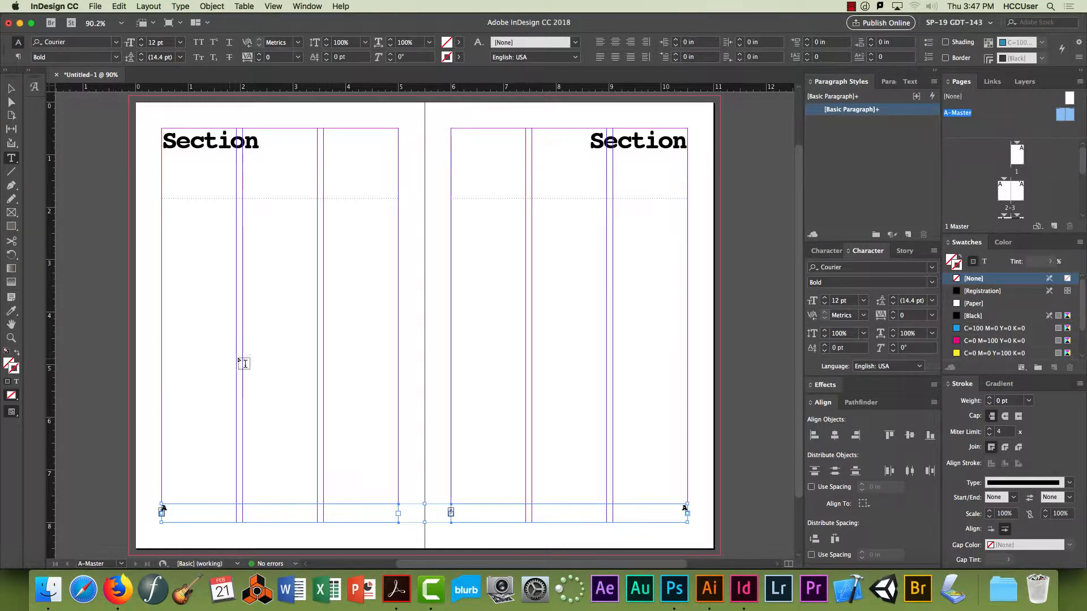
{"action": "left_click", "coordinate": [180, 48]}
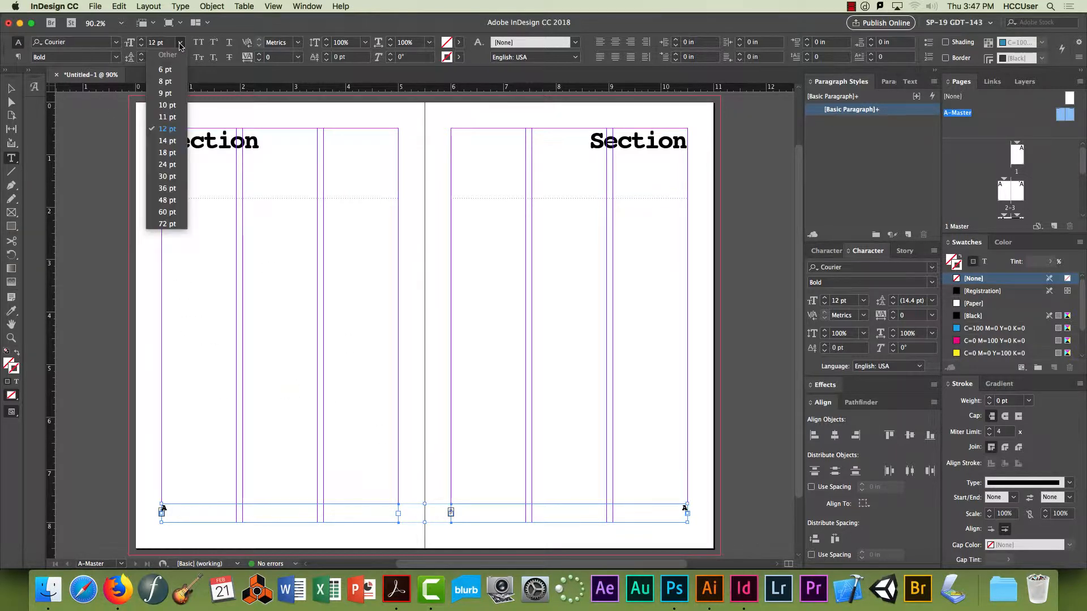
{"action": "left_click", "coordinate": [168, 158]}
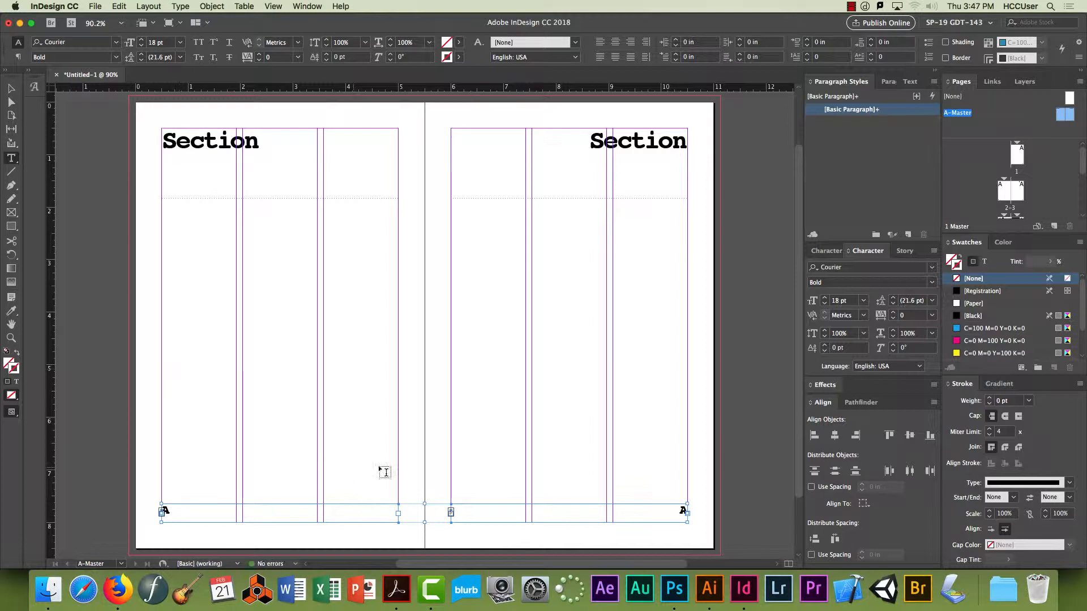
{"action": "key", "text": "Escape"}
{"action": "left_click", "coordinate": [529, 455]}
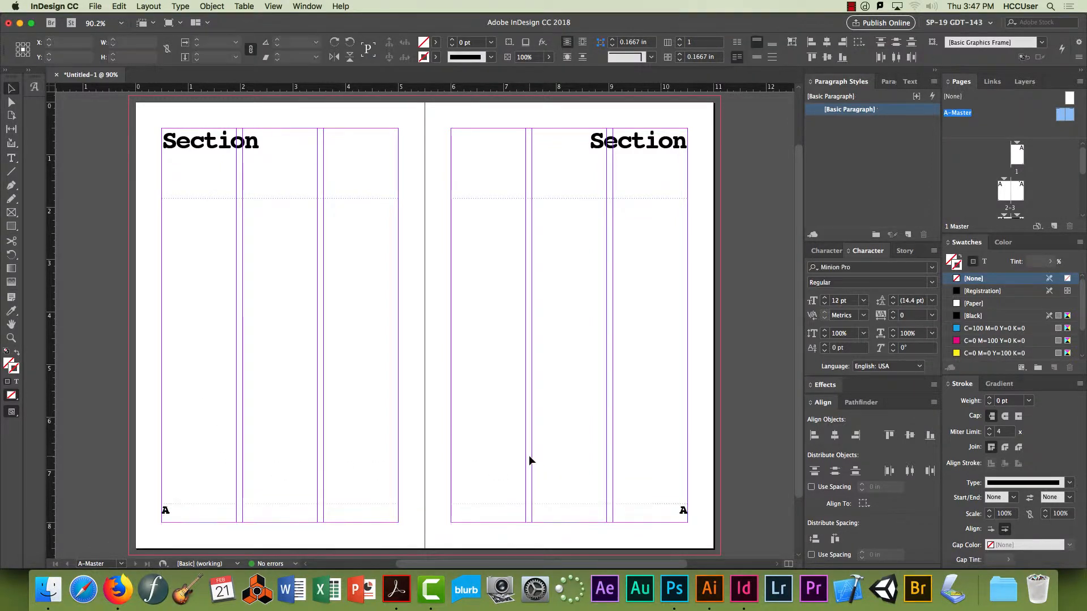
- Shorten both section marker frames from their lower edge to a height of about 1.03 in
{"action": "left_click", "coordinate": [250, 177]}
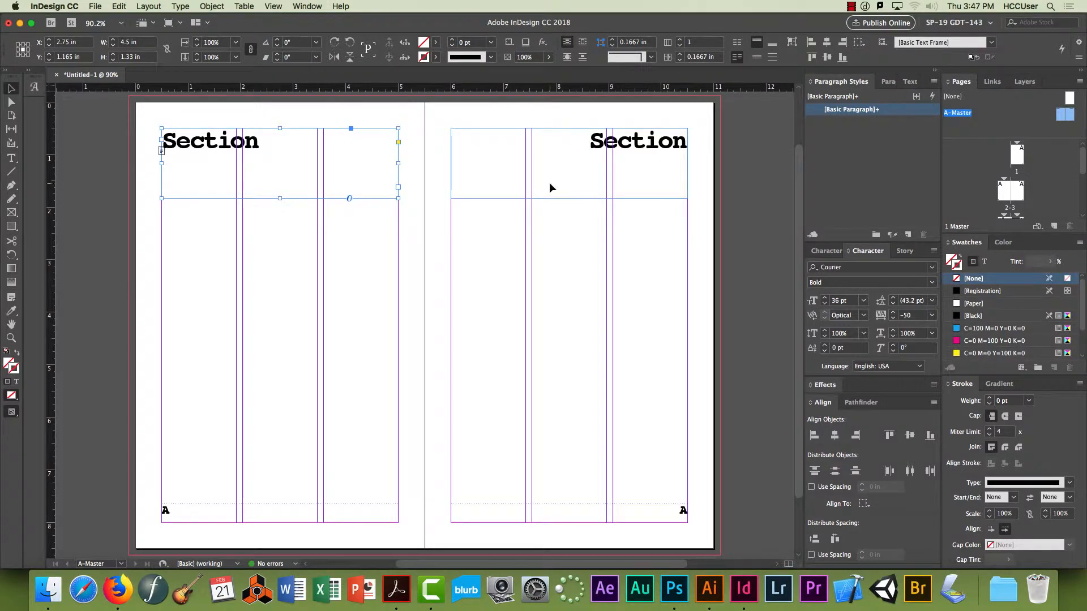
{"action": "left_click", "coordinate": [549, 183], "text": "shift"}
{"action": "left_click_drag", "start_coordinate": [423, 200], "coordinate": [423, 182]}
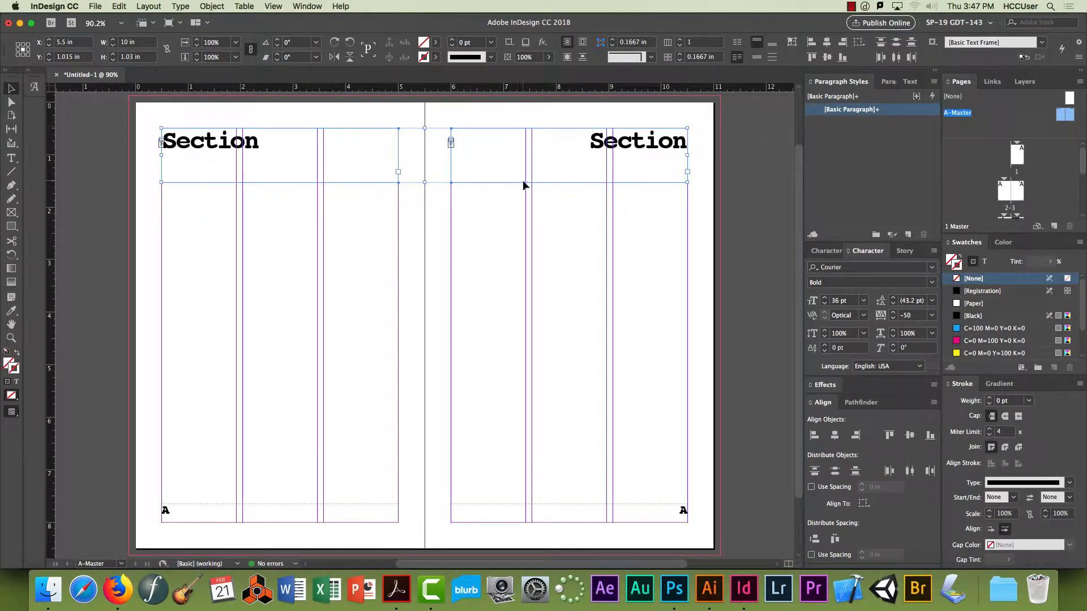
{"action": "left_click", "coordinate": [185, 229]}
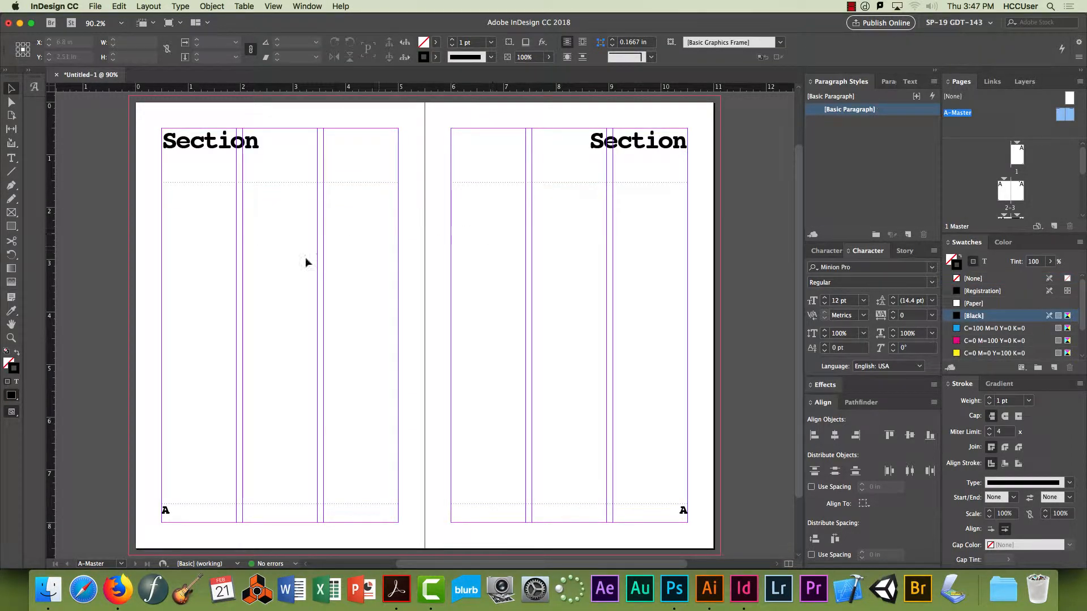
- Draw a body text frame about 4.5 x 4.58 in between the left master page's margins and duplicate it onto the right master page
{"action": "key", "text": "t"}
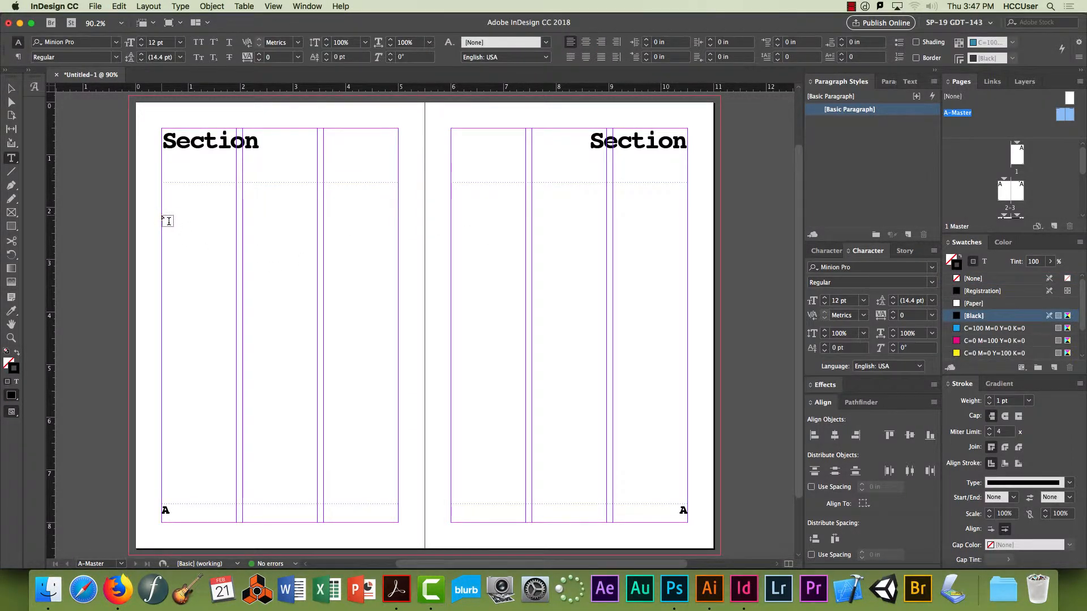
{"action": "left_click_drag", "start_coordinate": [168, 221], "coordinate": [398, 455]}
{"action": "key", "text": "Escape"}
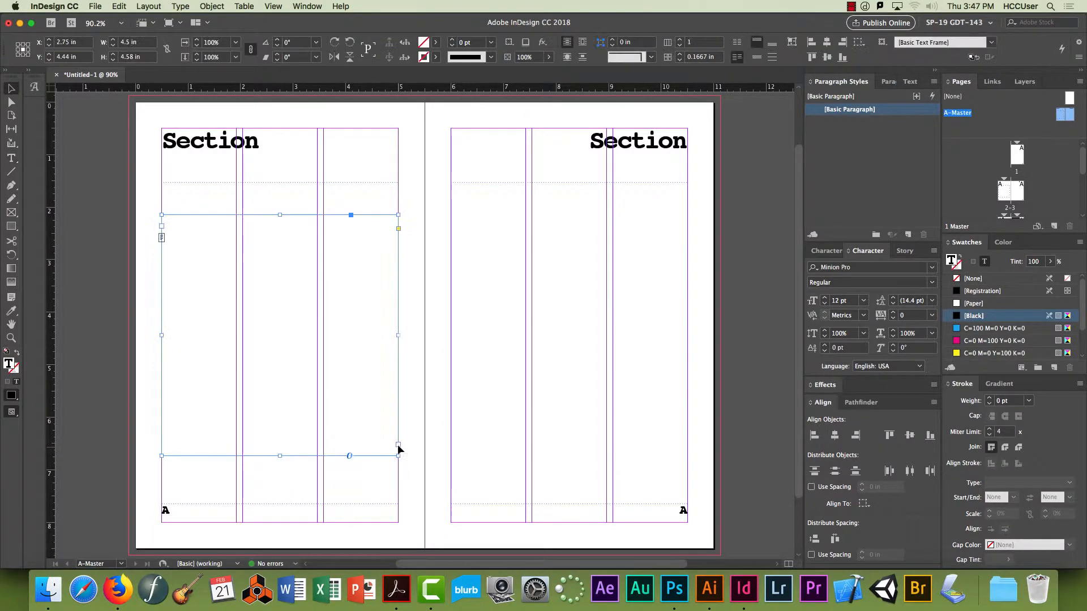
{"action": "left_click_drag", "start_coordinate": [279, 323], "coordinate": [566, 300]}
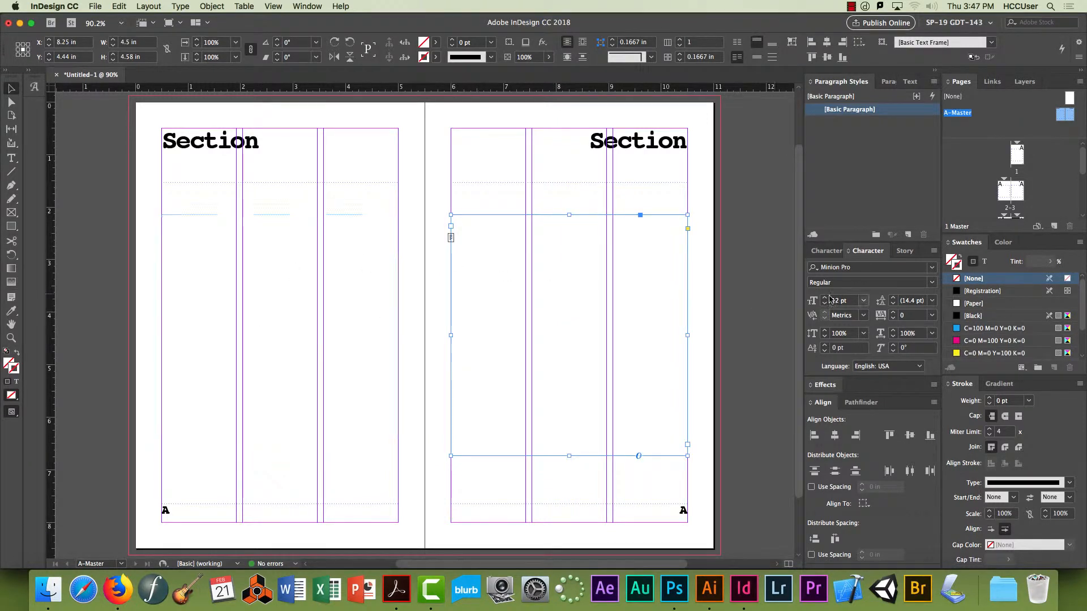
{"action": "key", "text": "super+z"}
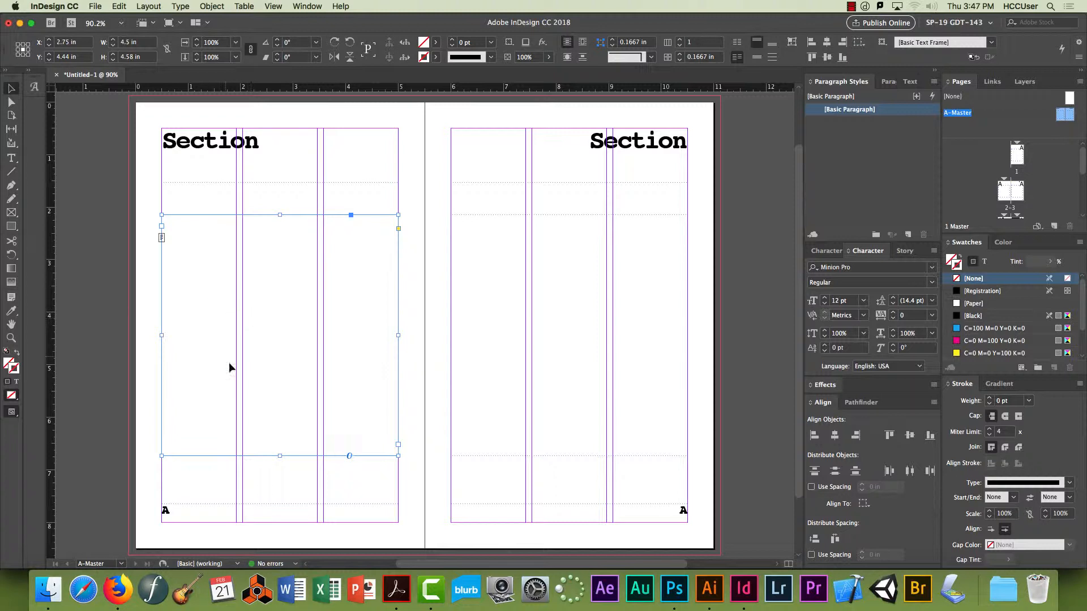
- Thread the left master page's body text frame to the matching frame on the right master page
{"action": "left_click", "coordinate": [398, 445]}
{"action": "left_click", "coordinate": [538, 309]}
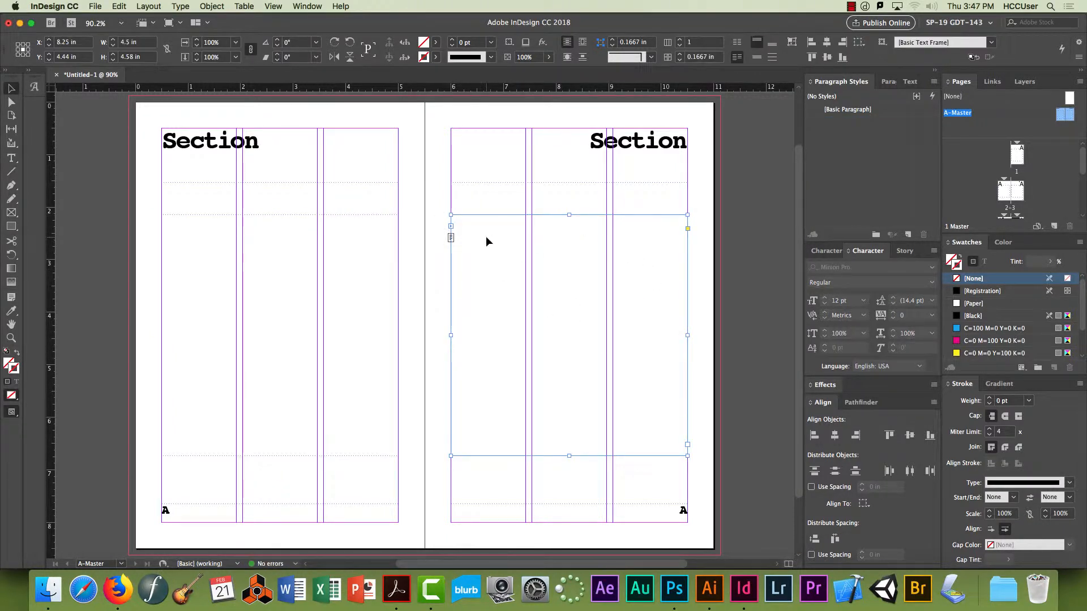
{"action": "left_click", "coordinate": [427, 329]}
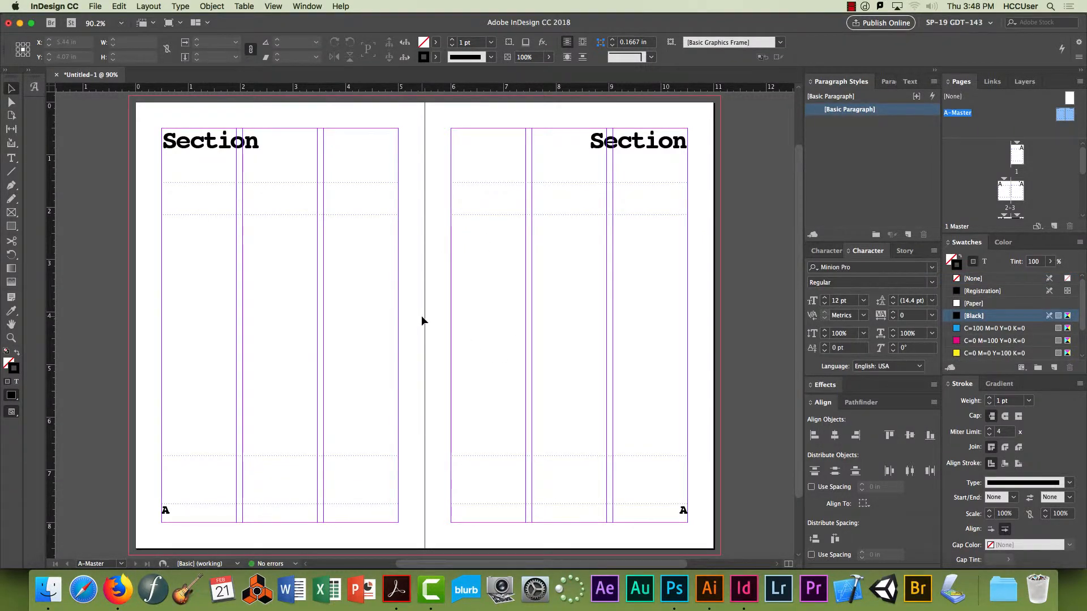
- Draw a rectangle about 11.25 x 0.26 in across the spread below the section markers, bleed to bleed, with black fill and no stroke
{"action": "key", "text": "m"}
{"action": "left_click_drag", "start_coordinate": [129, 164], "coordinate": [722, 175]}
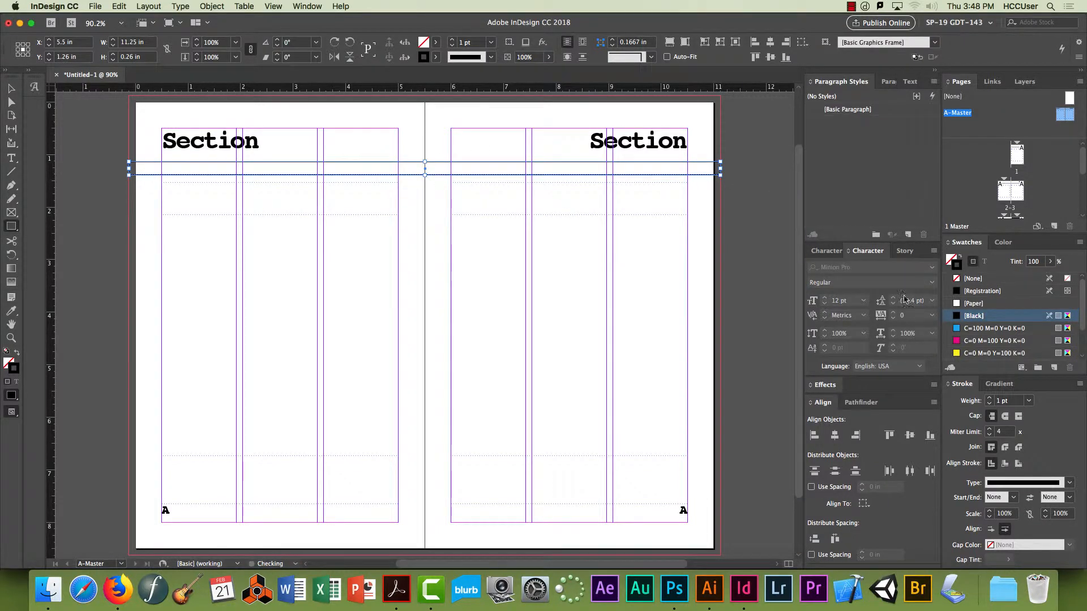
{"action": "left_click", "coordinate": [17, 353]}
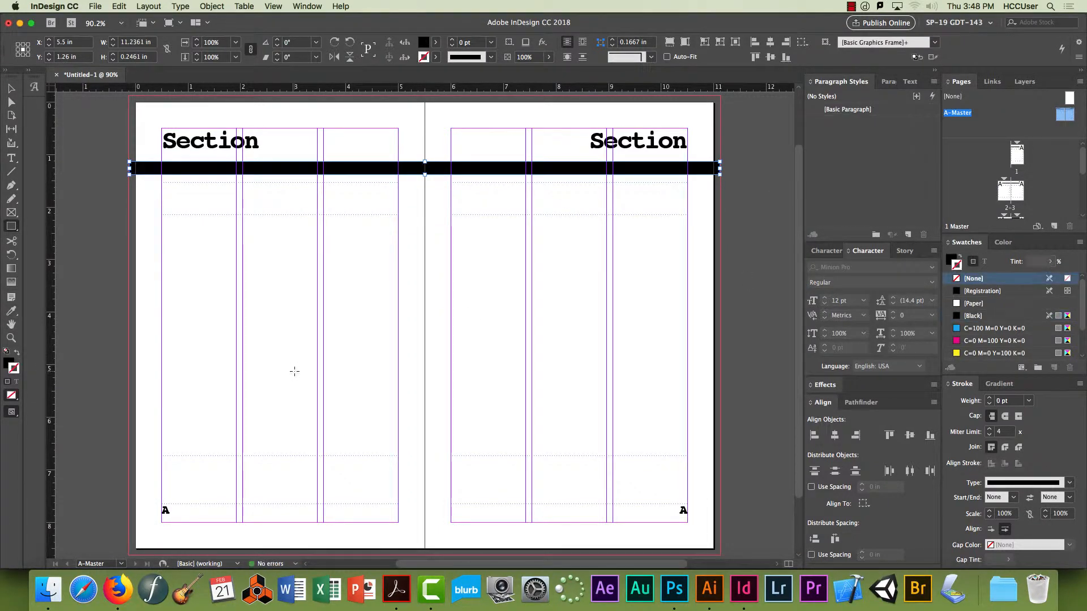
- Fill the bar below the section markers with a linear gradient, placing the white stop at about 49% and a black stop at 0%
{"action": "left_click", "coordinate": [1002, 242]}
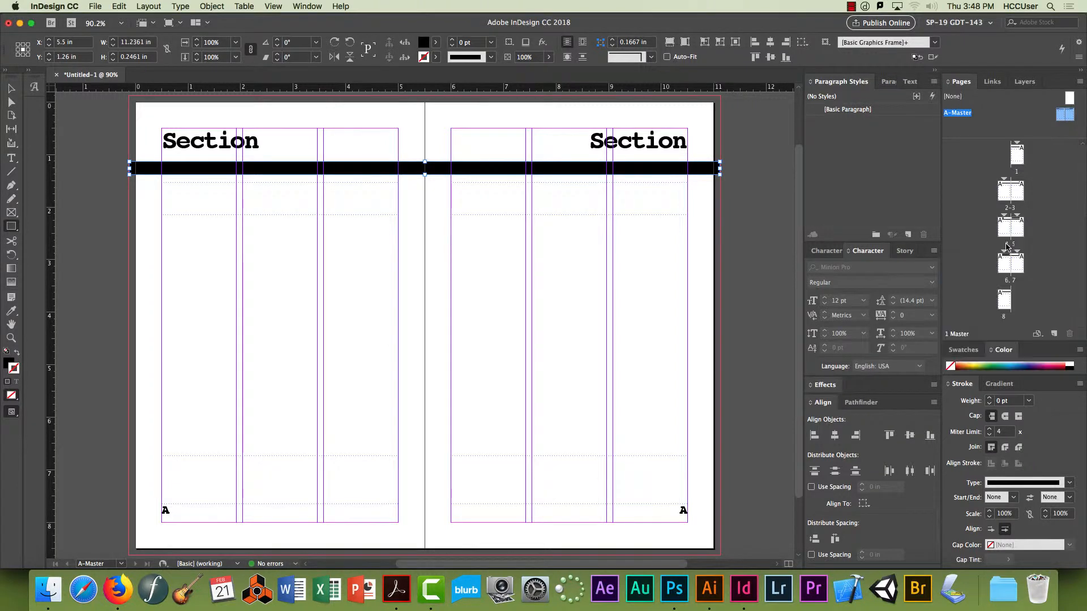
{"action": "left_click", "coordinate": [966, 350]}
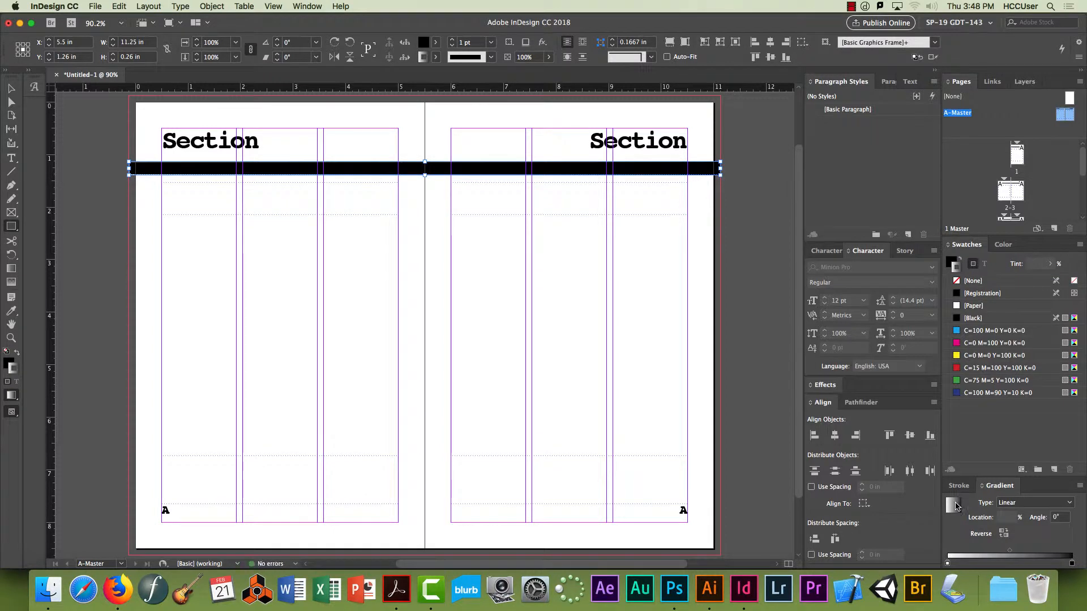
{"action": "left_click", "coordinate": [974, 281]}
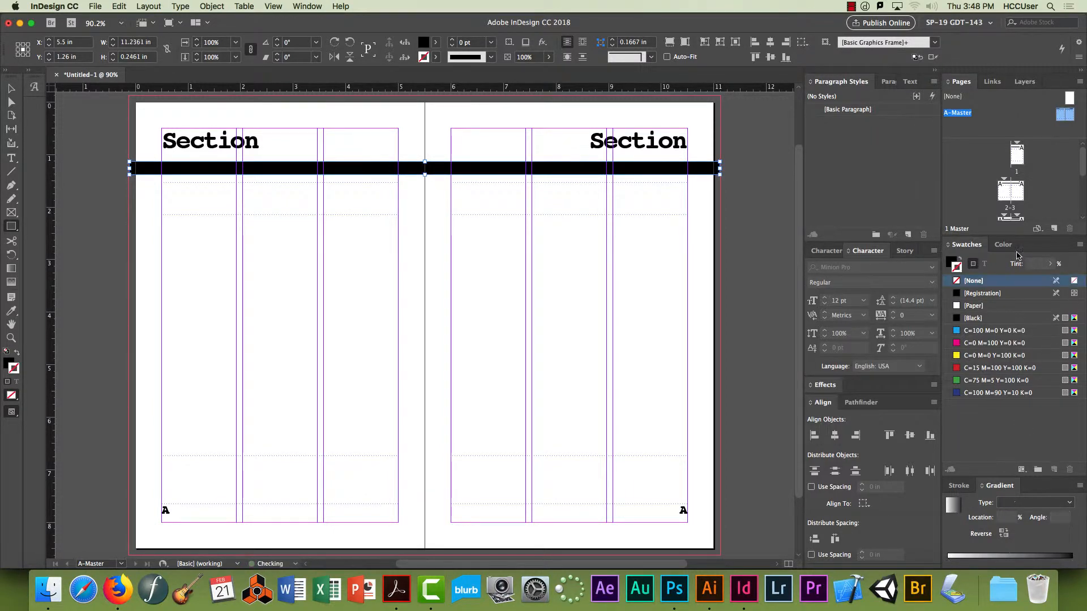
{"action": "left_click", "coordinate": [952, 261]}
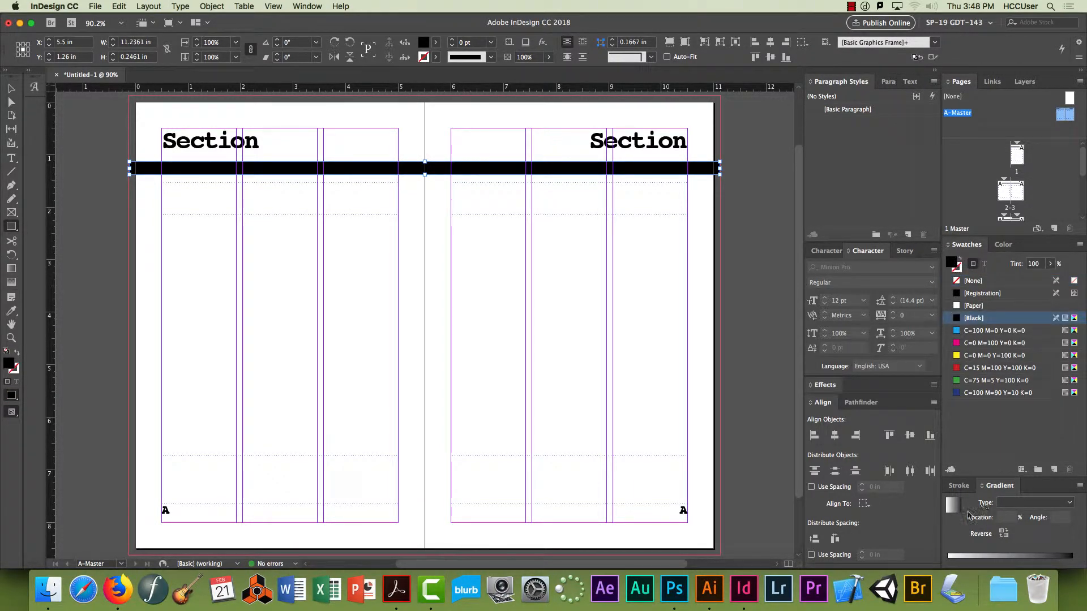
{"action": "left_click", "coordinate": [954, 508]}
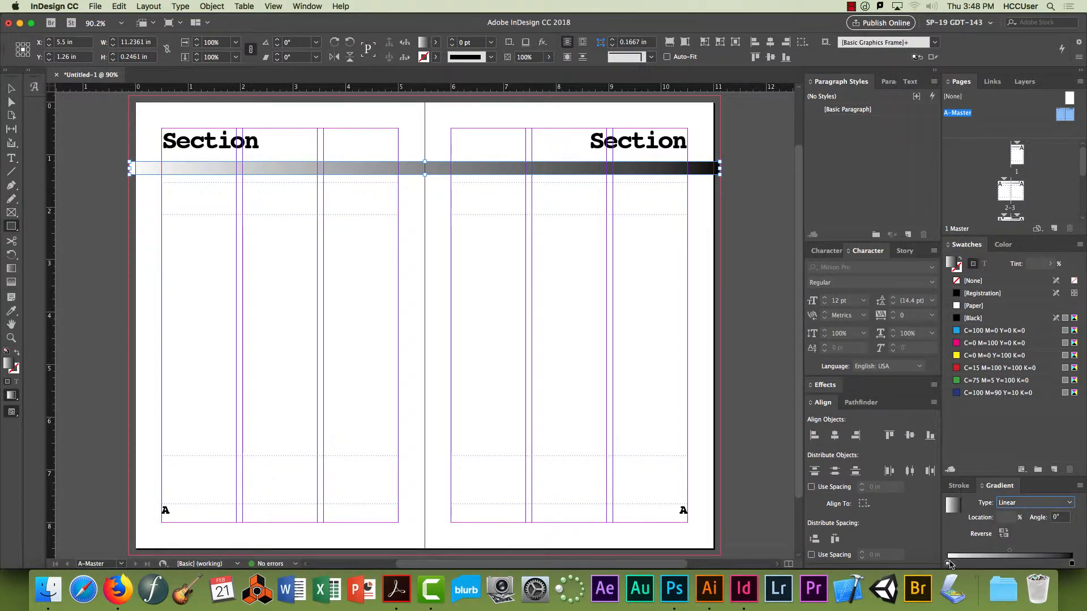
{"action": "left_click_drag", "start_coordinate": [948, 563], "coordinate": [1008, 563]}
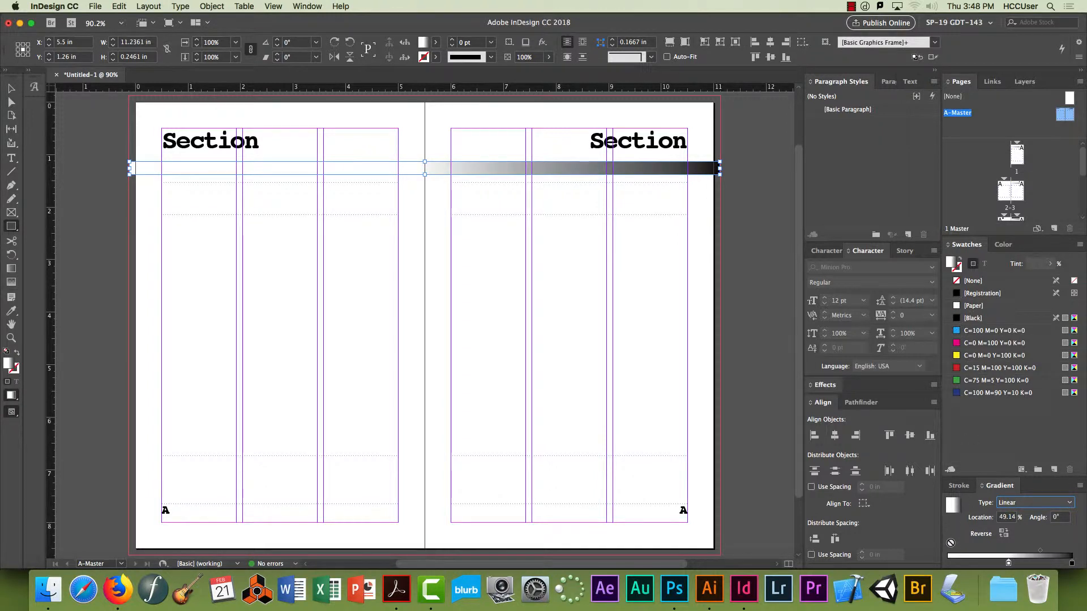
{"action": "left_click", "coordinate": [950, 563]}
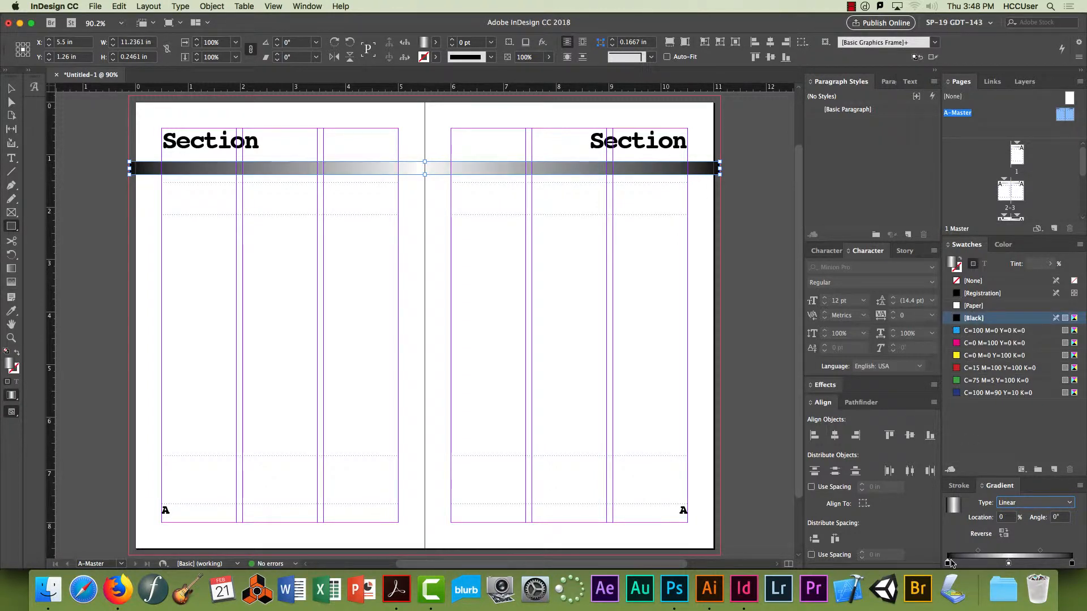
- Set the gradient angle of the bar below the section markers to 90°
{"action": "left_click", "coordinate": [1065, 518]}
{"action": "type", "text": "90"}
{"action": "key", "text": "Return"}
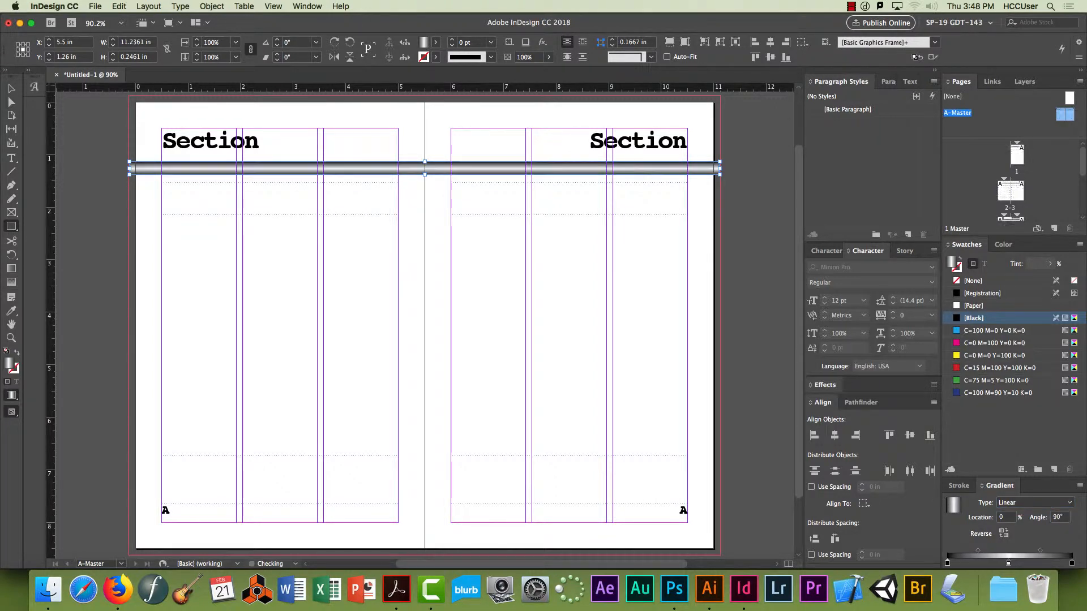
- Enlarge the gradient bar's height to about 0.35 in and lower it to about 1.53 in from the page's upper edge
{"action": "key", "text": "v"}
{"action": "left_click_drag", "start_coordinate": [424, 175], "coordinate": [424, 180]}
{"action": "left_click", "coordinate": [430, 213]}
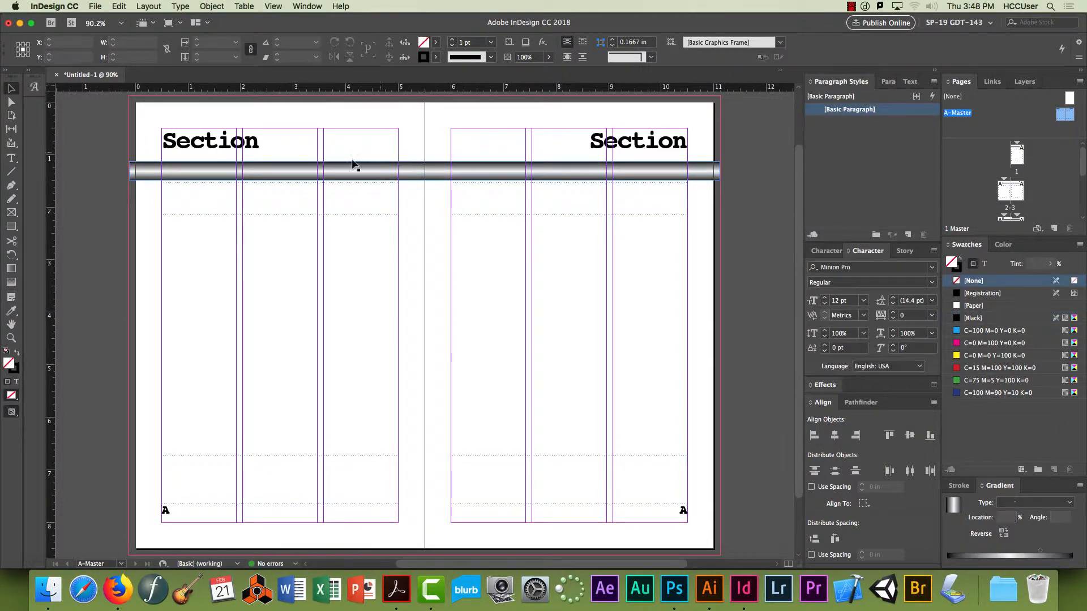
{"action": "left_click_drag", "start_coordinate": [357, 176], "coordinate": [358, 187]}
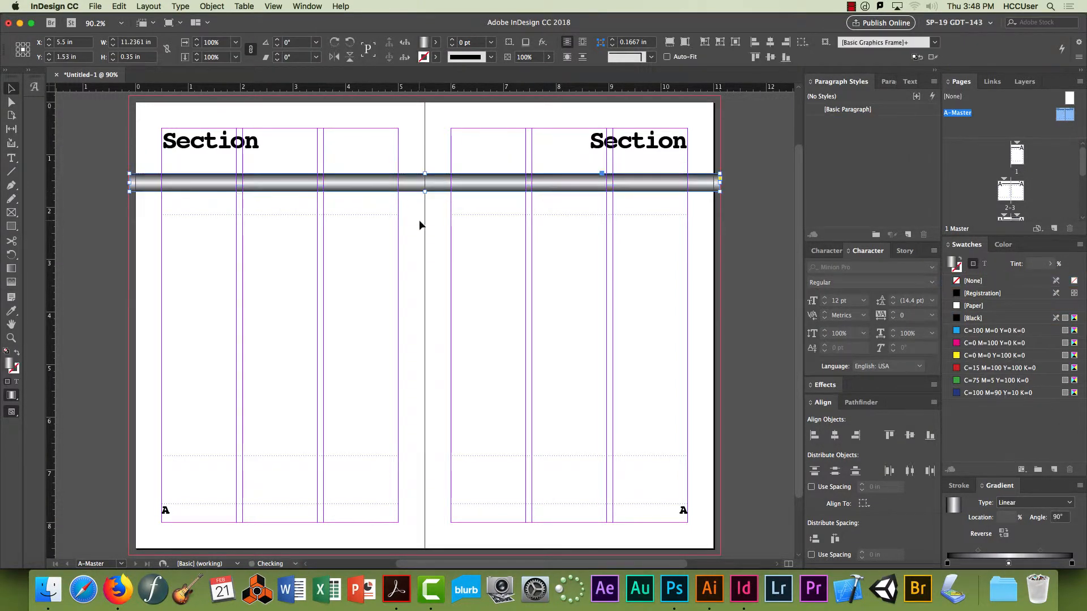
{"action": "left_click", "coordinate": [429, 229]}
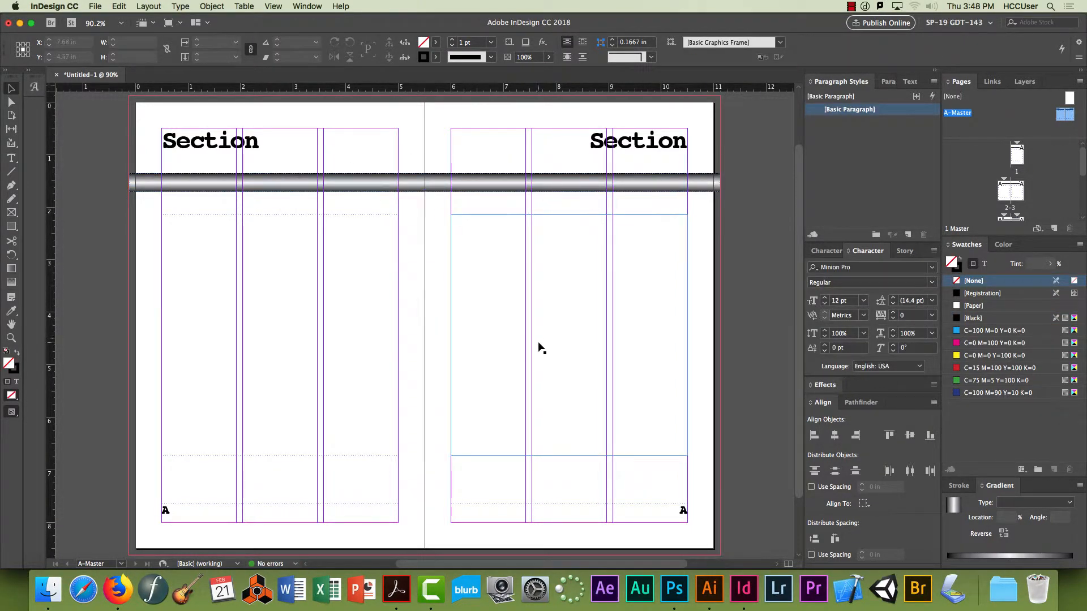
{"action": "left_click", "coordinate": [389, 308]}
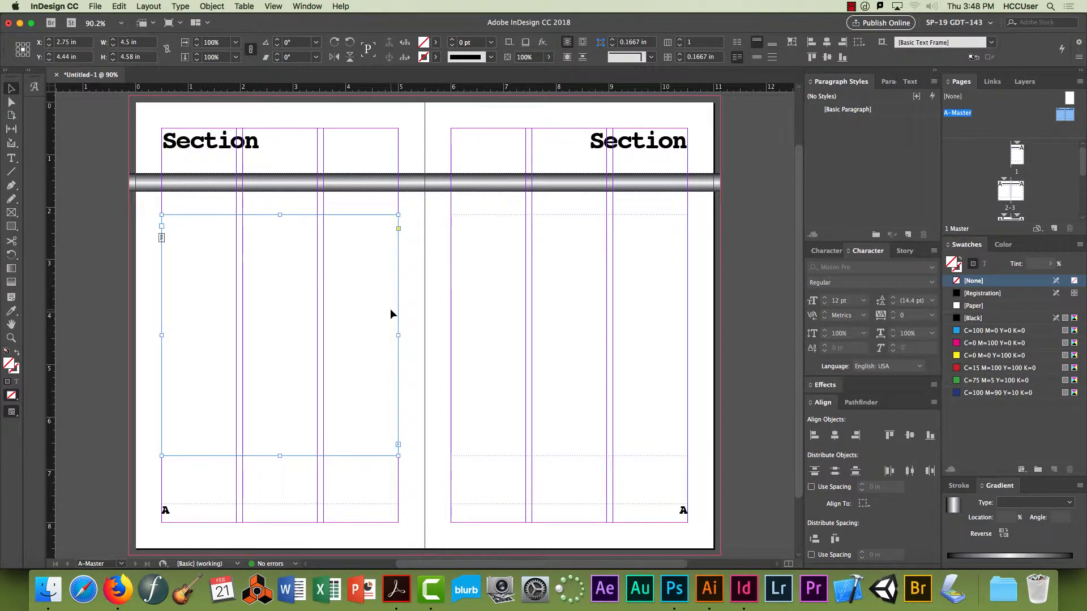
{"action": "left_click", "coordinate": [431, 300]}
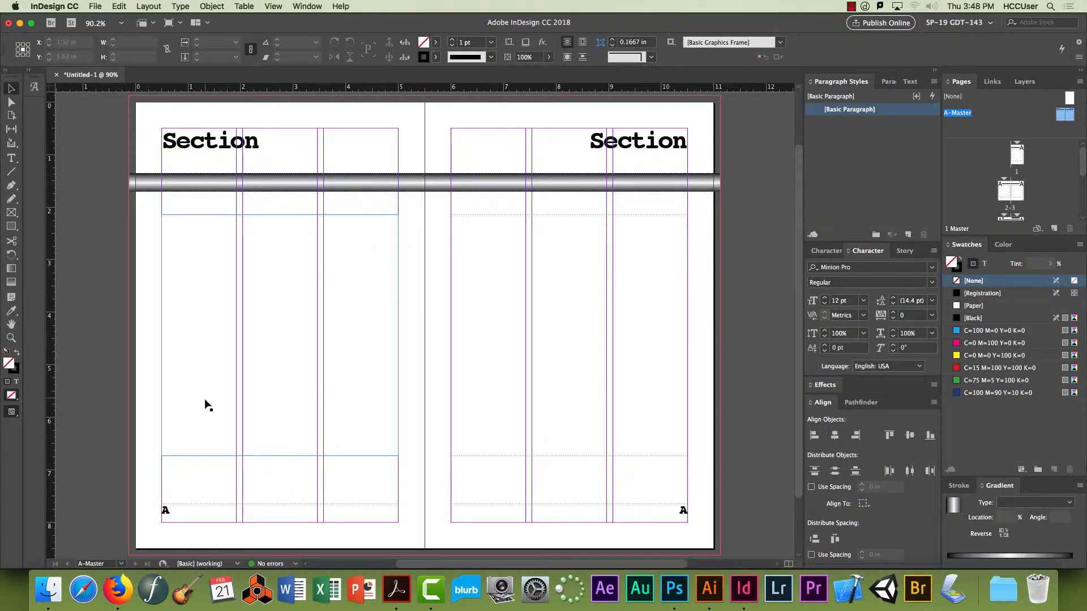
- Duplicate the gradient bar lower on the spread and resize the copy to about 0.78 x 0.96 in at the left bleed edge
{"action": "left_click_drag", "start_coordinate": [413, 182], "coordinate": [406, 411]}
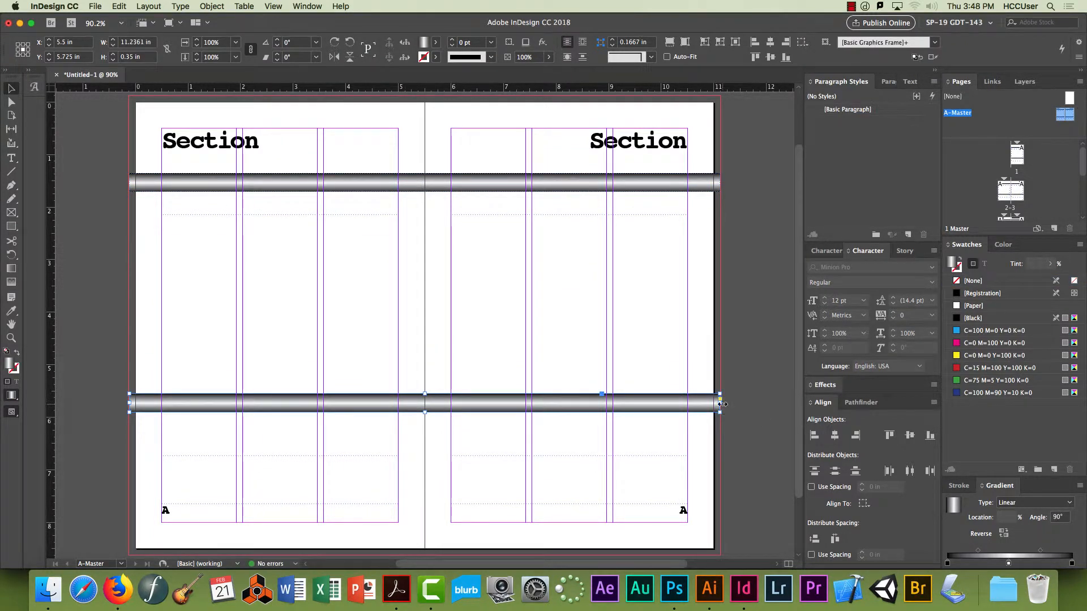
{"action": "left_click_drag", "start_coordinate": [307, 398], "coordinate": [185, 393]}
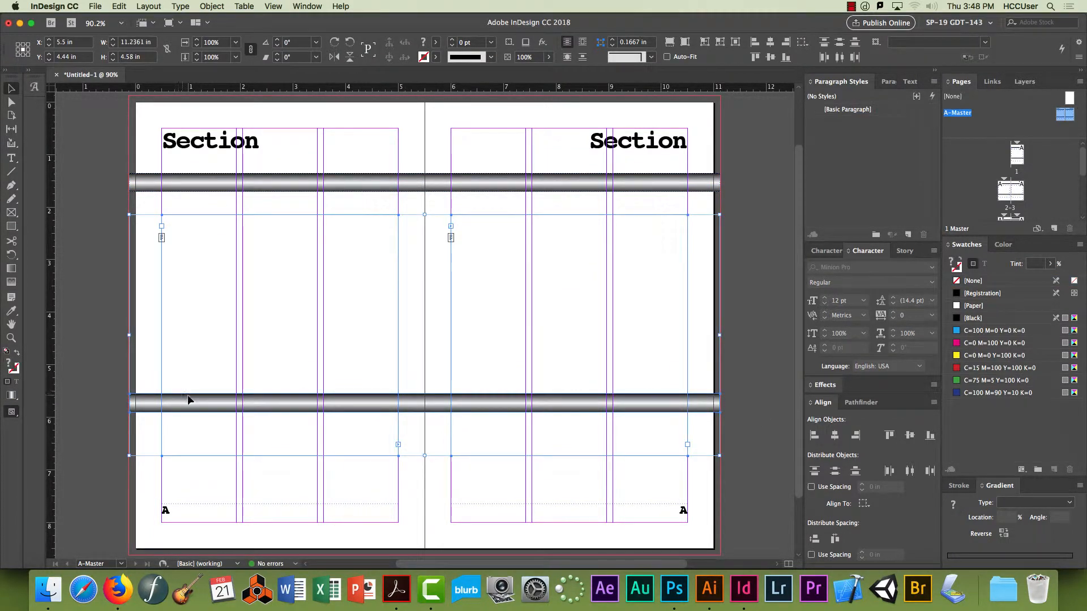
{"action": "left_click", "coordinate": [712, 404]}
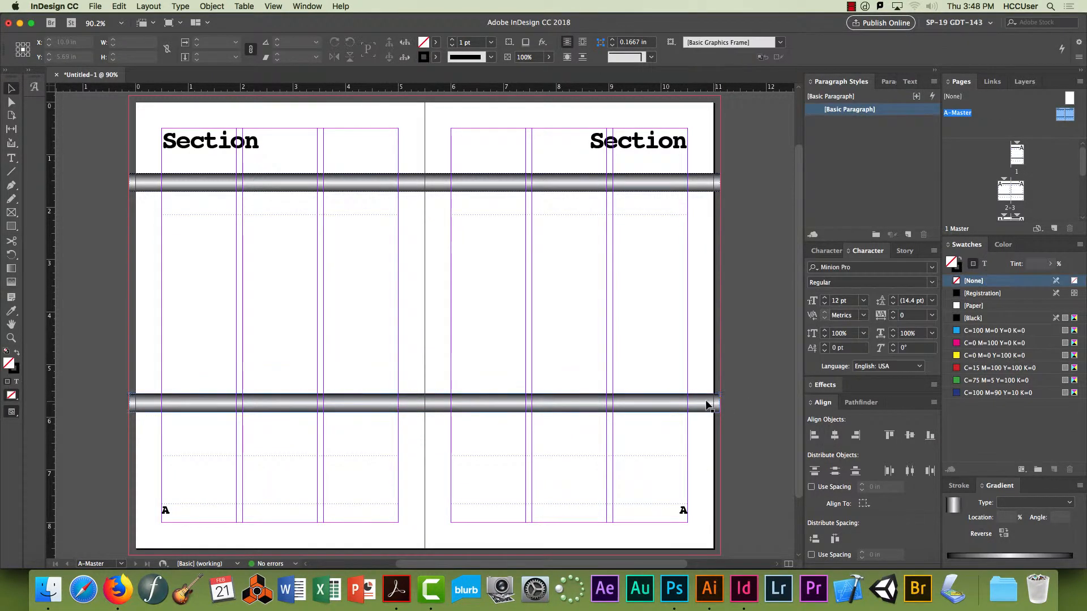
{"action": "left_click_drag", "start_coordinate": [719, 403], "coordinate": [150, 444]}
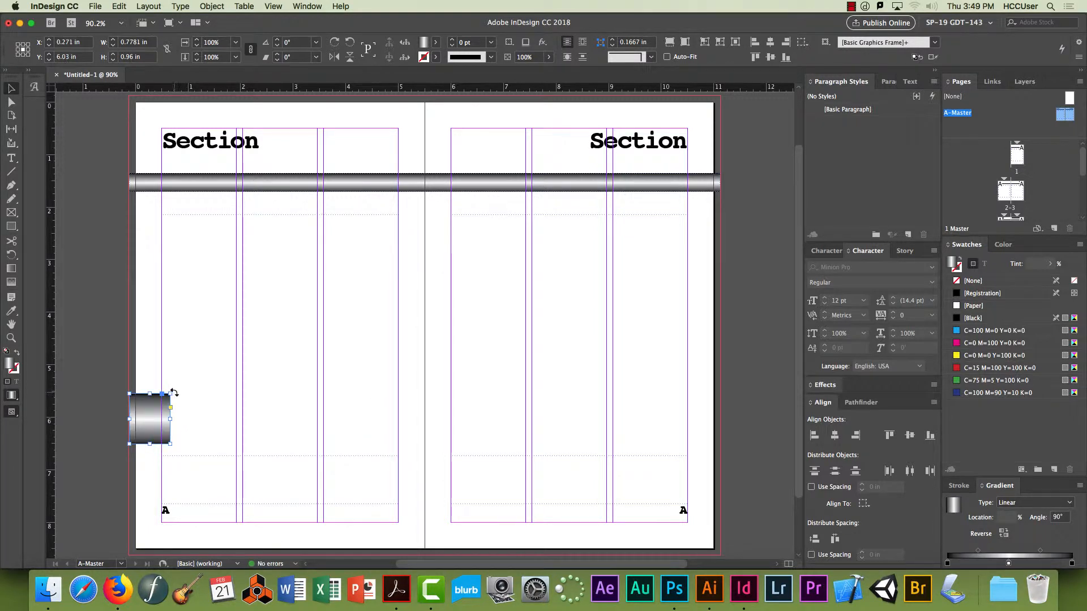
- Rotate the small gradient block 90° into the left page's lower outer corner and cap it with a copy about 1.12 x 0.39 in
{"action": "left_click_drag", "start_coordinate": [174, 392], "coordinate": [168, 530]}
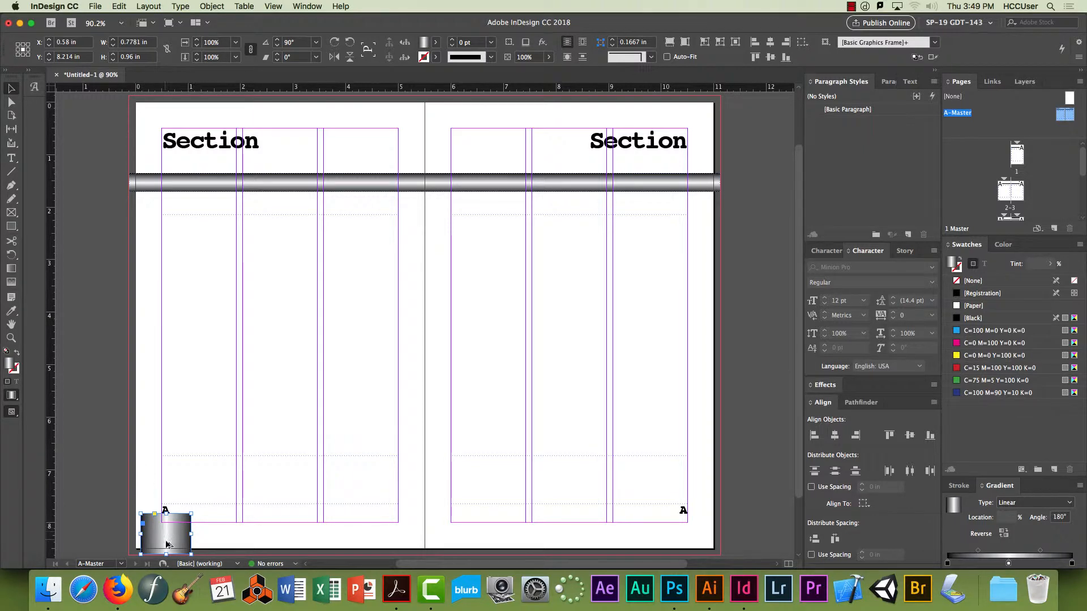
{"action": "left_click_drag", "start_coordinate": [174, 540], "coordinate": [196, 504]}
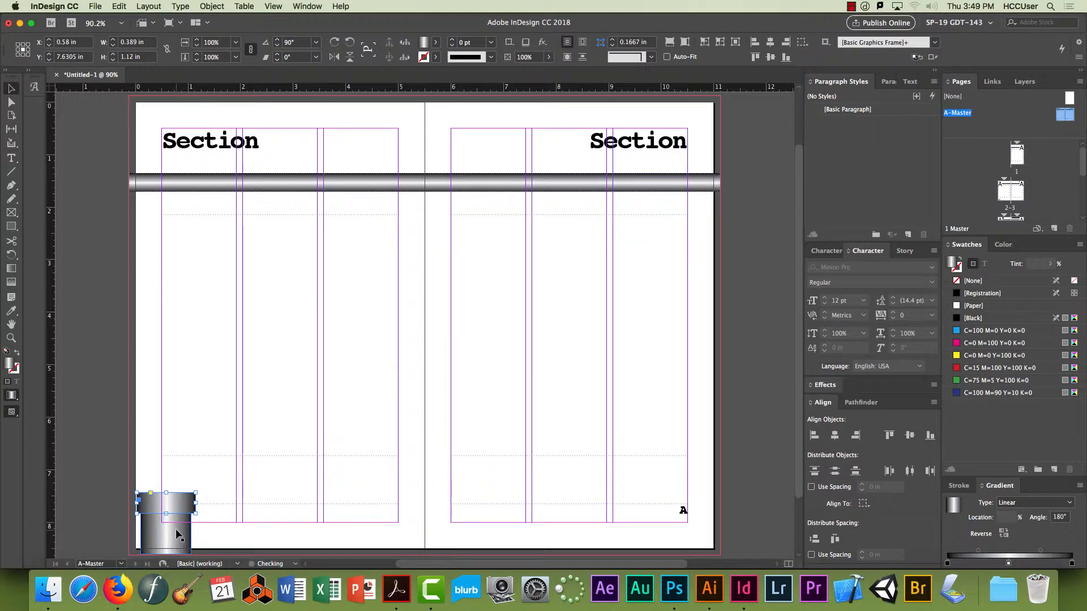
- Give both pipe pieces a 3 pt black stroke, then group them behind the left page number
{"action": "left_click", "coordinate": [168, 538], "text": "shift"}
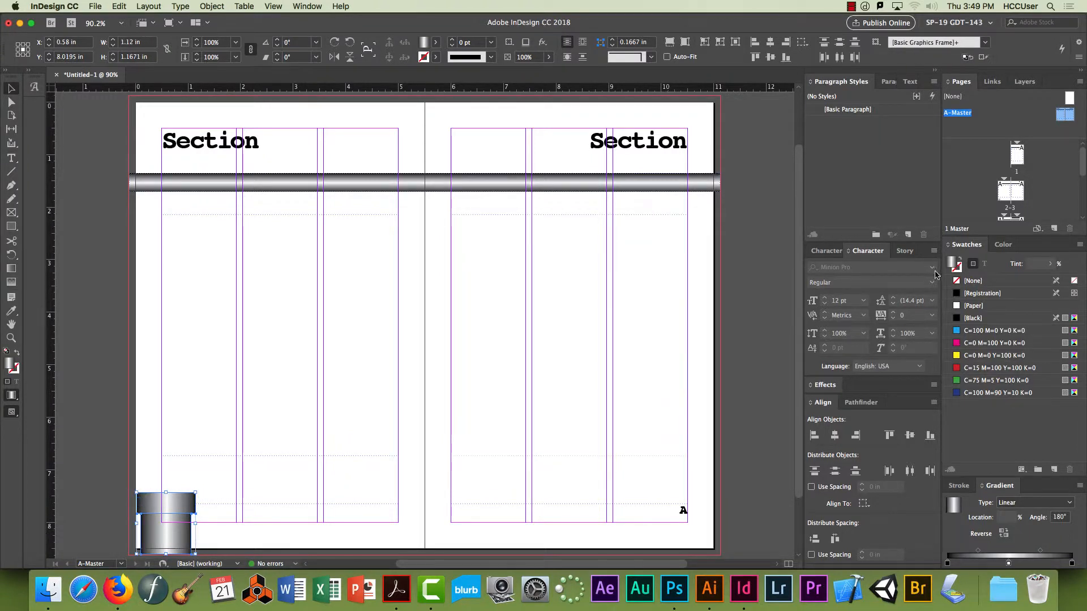
{"action": "left_click", "coordinate": [967, 281]}
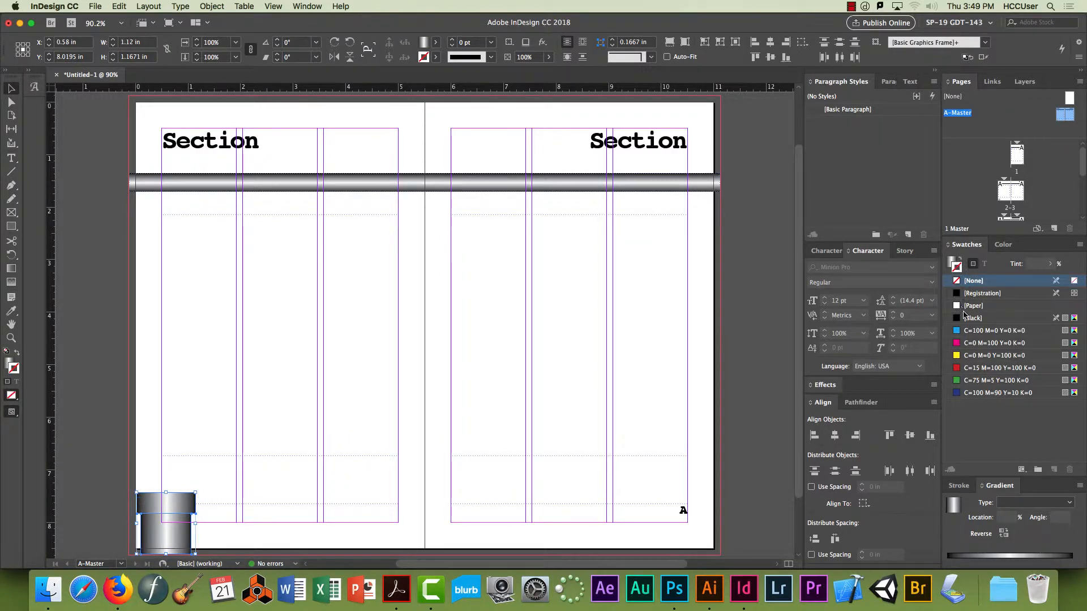
{"action": "left_click", "coordinate": [969, 318]}
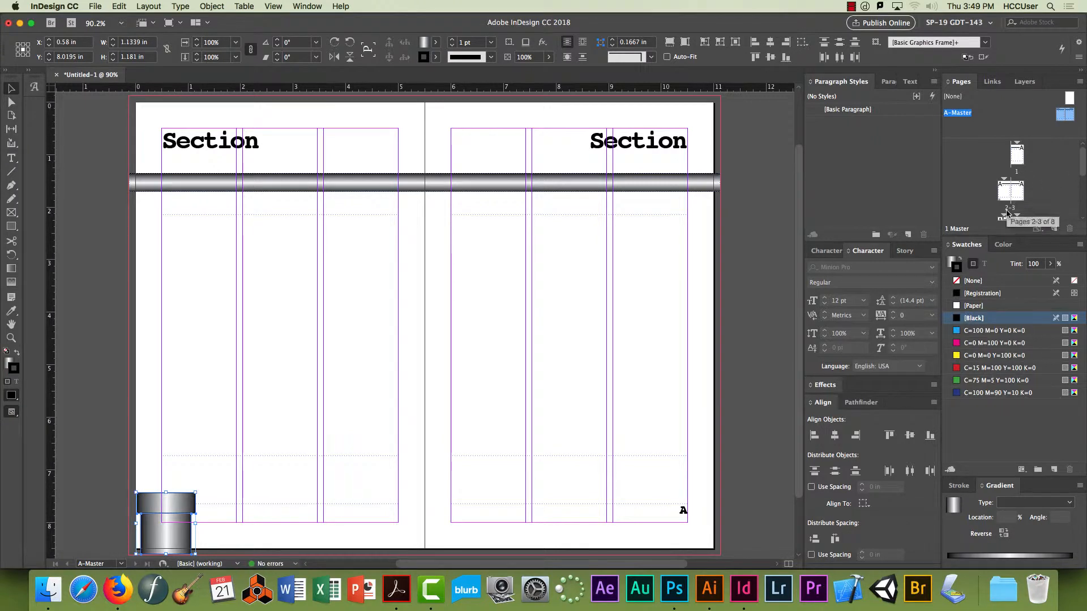
{"action": "left_click", "coordinate": [958, 486]}
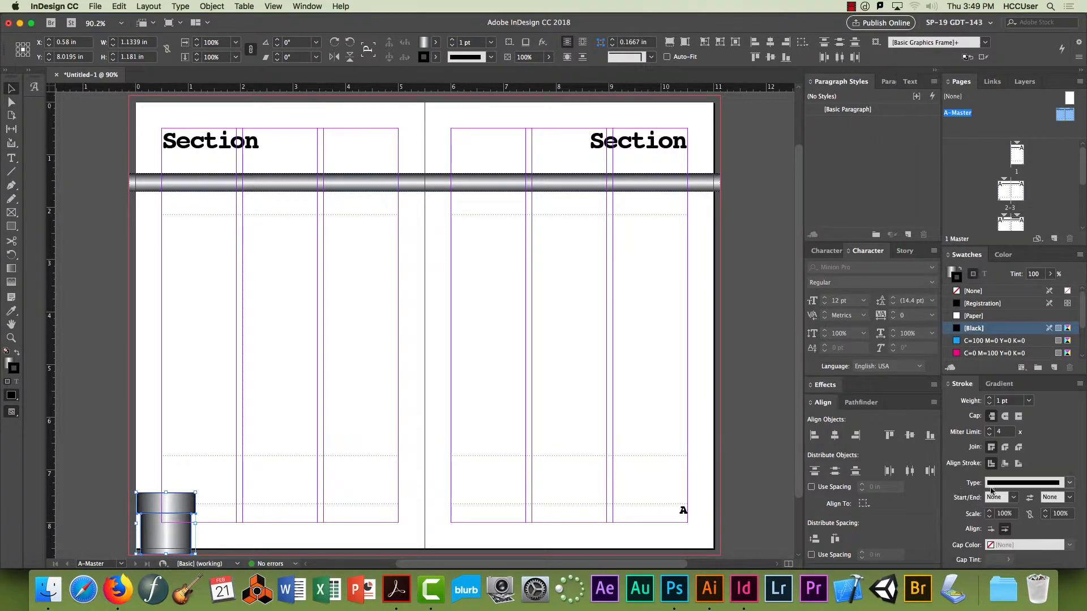
{"action": "left_click", "coordinate": [989, 399]}
{"action": "left_click", "coordinate": [990, 399]}
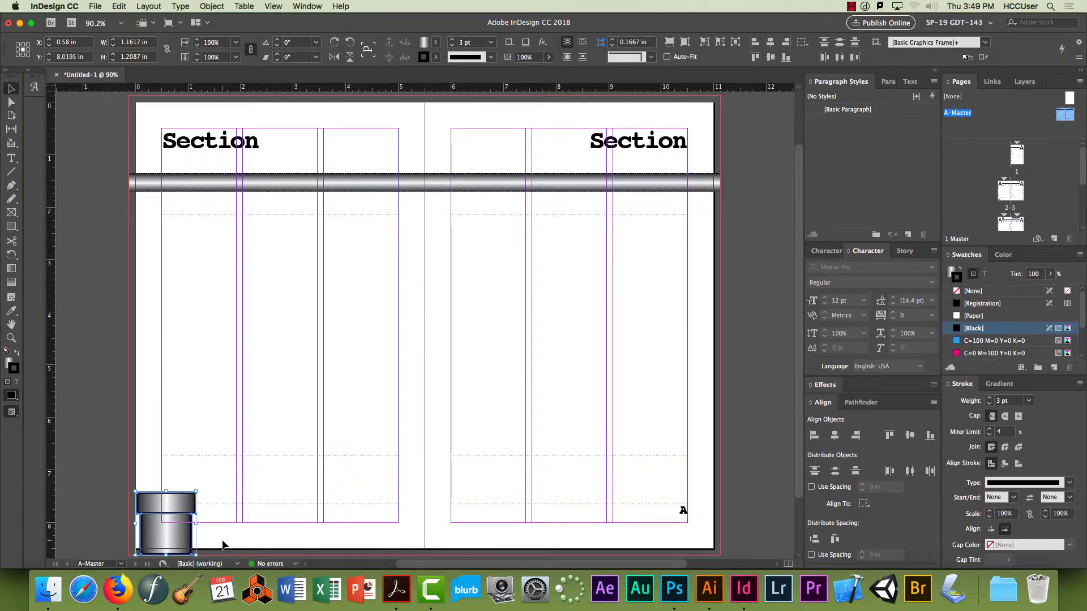
{"action": "key", "text": "super+alt+shift+n"}
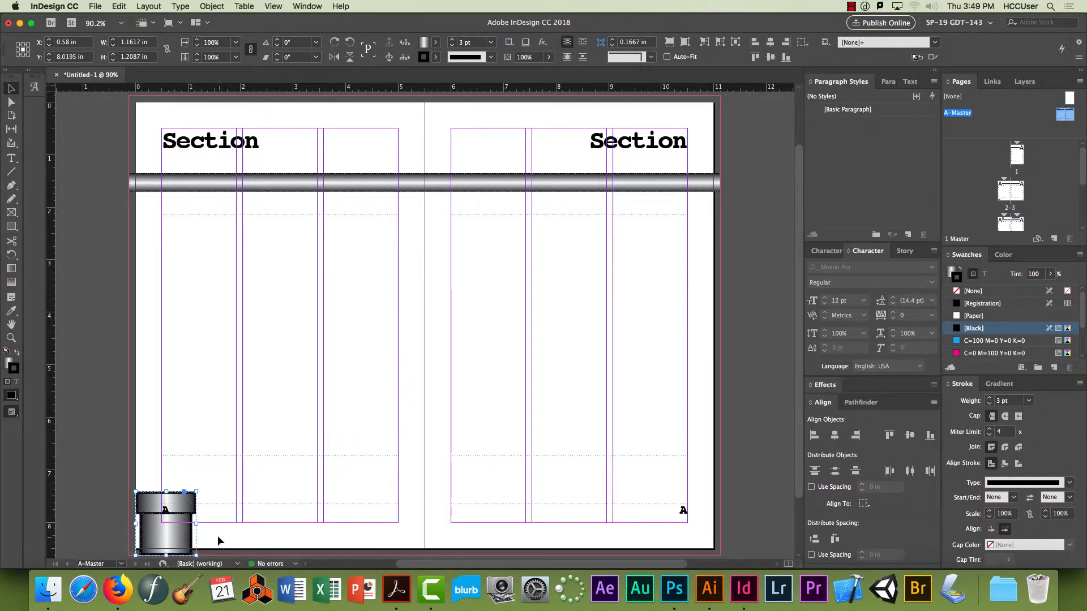
- Rotate the pipe group to -90° and place it across the left page's outer edge, with its rim beside the page number
{"action": "left_click_drag", "start_coordinate": [181, 536], "coordinate": [194, 537]}
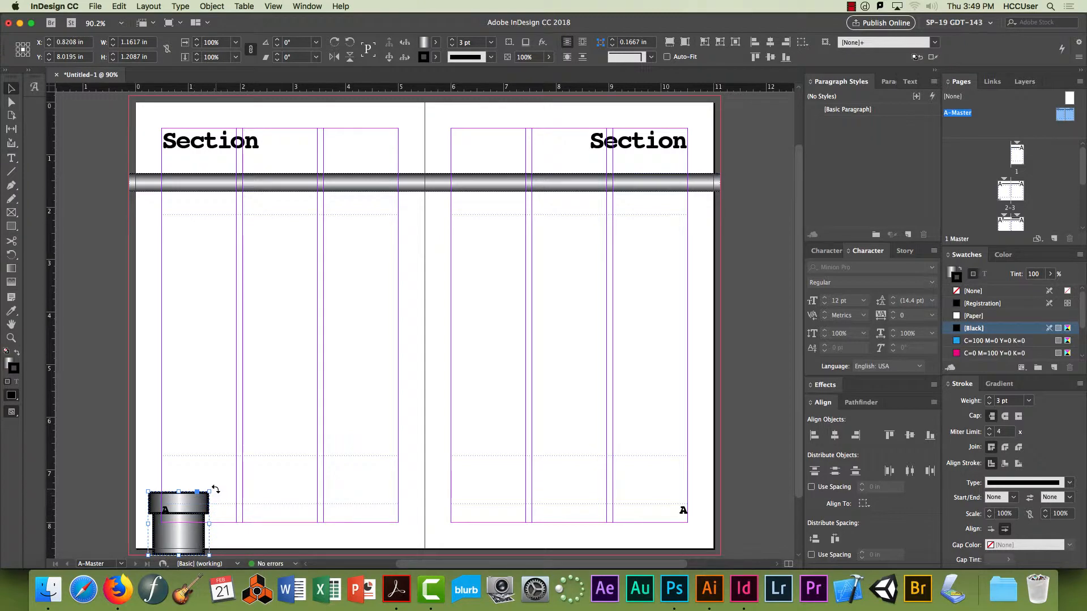
{"action": "left_click_drag", "start_coordinate": [215, 489], "coordinate": [183, 539]}
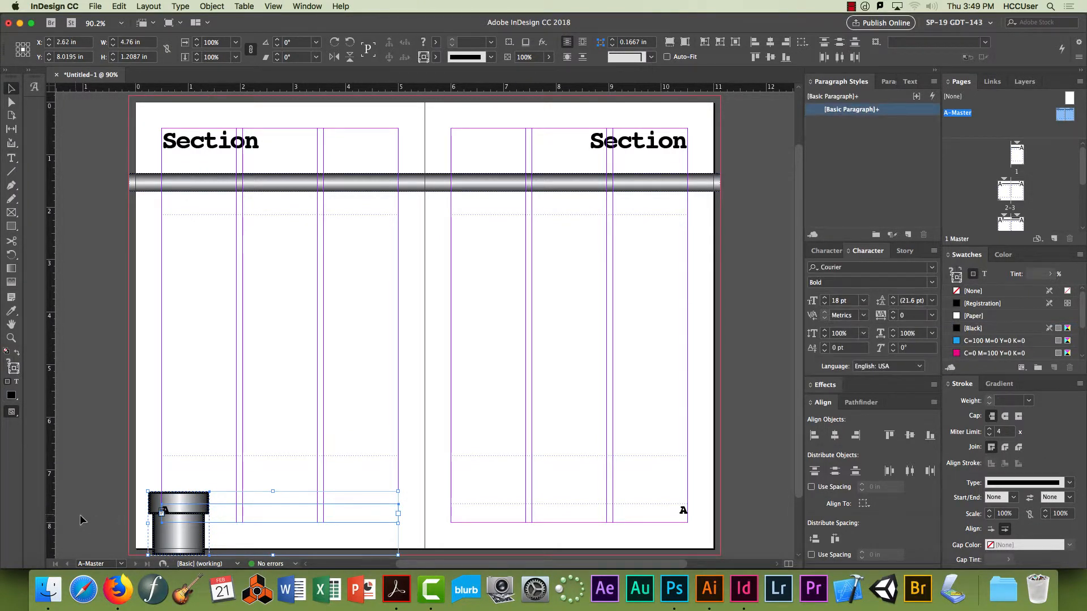
{"action": "left_click", "coordinate": [79, 515]}
{"action": "left_click", "coordinate": [163, 535]}
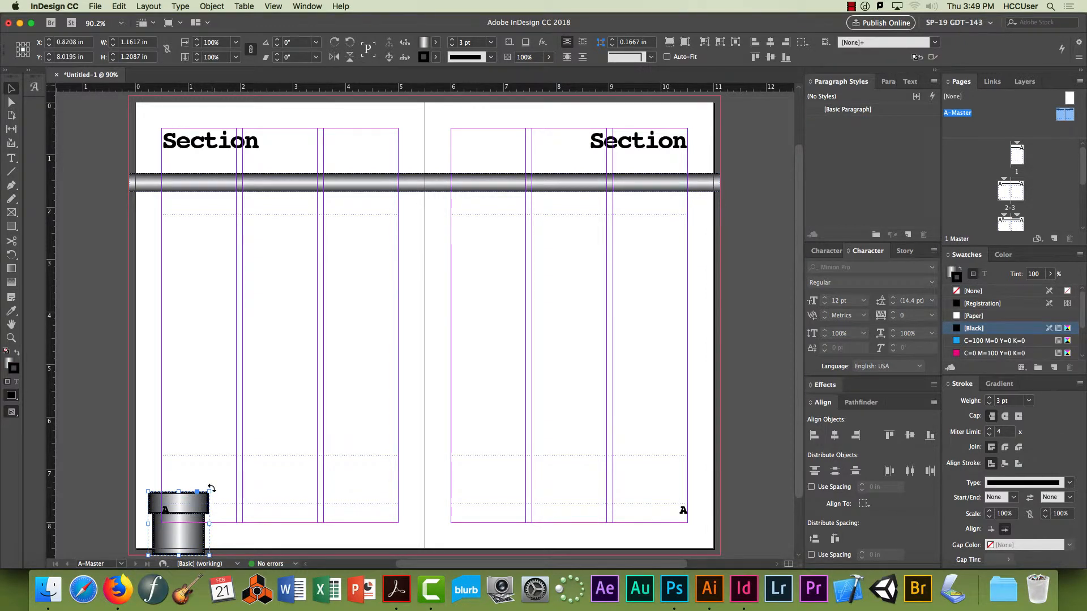
{"action": "left_click_drag", "start_coordinate": [211, 488], "coordinate": [173, 528]}
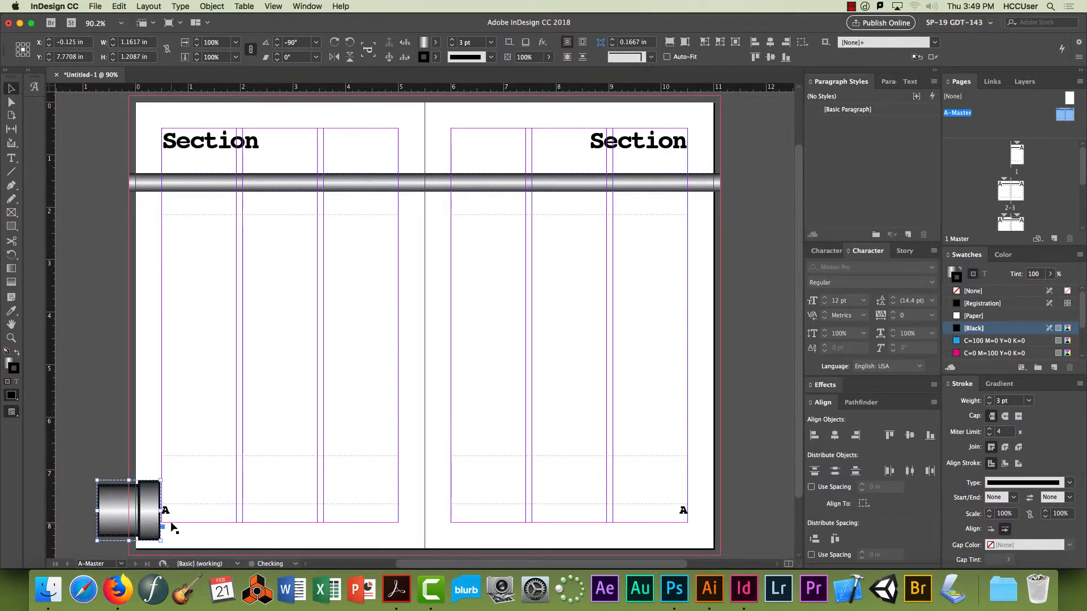
- Nudge the pipe and left page number inward together, then nudge the number slightly farther from the rim
{"action": "left_click", "coordinate": [174, 513], "text": "shift"}
{"action": "key", "text": "shift+Right"}
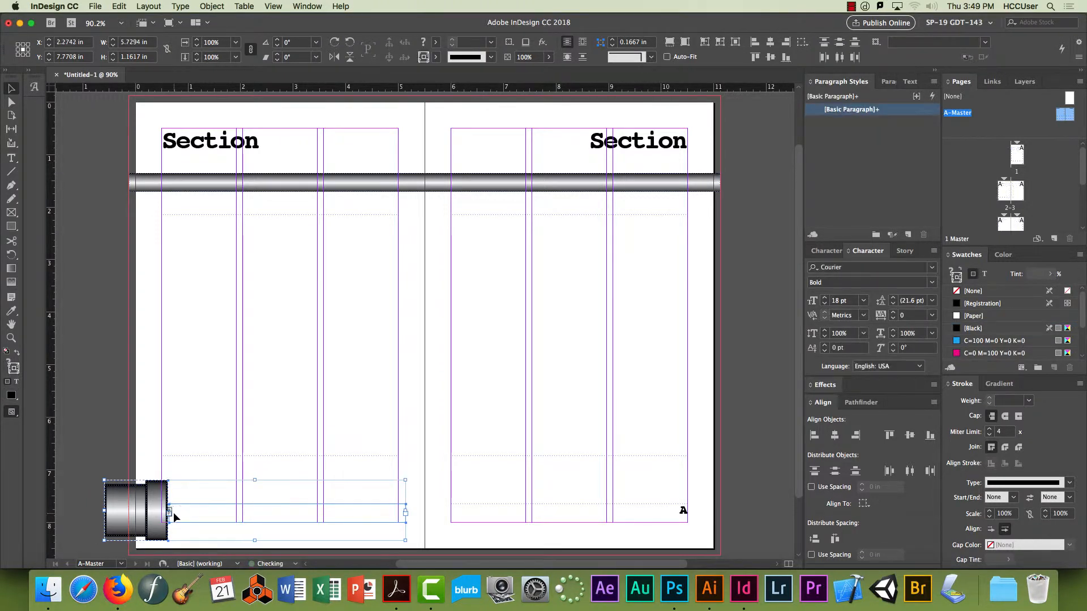
{"action": "key", "text": "shift+Right"}
{"action": "left_click", "coordinate": [85, 495]}
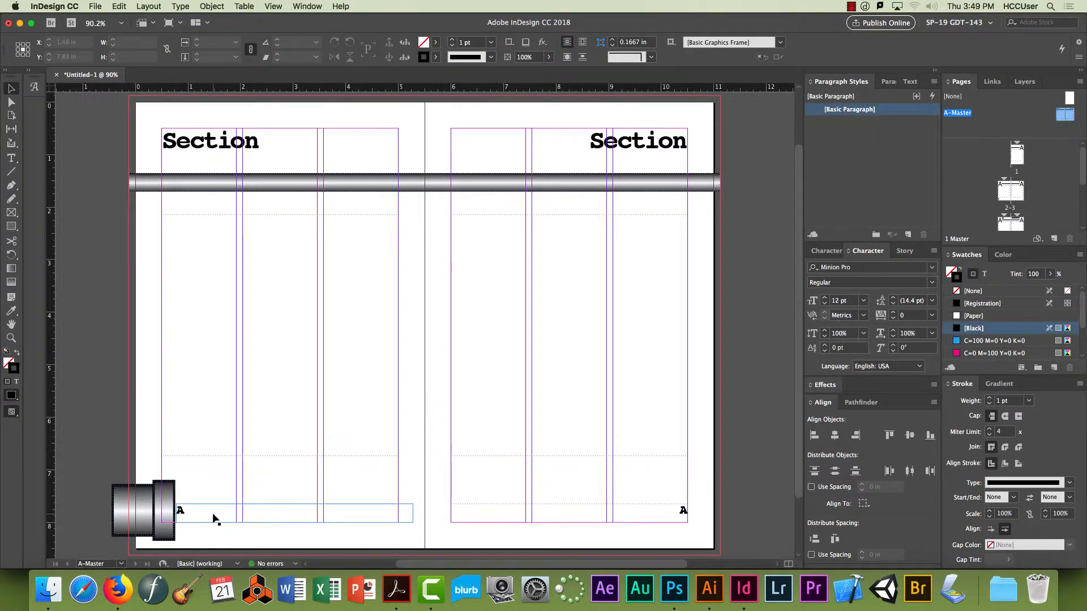
{"action": "left_click", "coordinate": [213, 514]}
{"action": "key", "text": "shift+Right"}
- Place a mirrored copy of the pipe across the right page's outer edge and shift the right page number inward beside its rim
{"action": "left_click_drag", "start_coordinate": [151, 506], "coordinate": [661, 548]}
{"action": "left_click", "coordinate": [674, 510], "text": "shift"}
{"action": "left_click_drag", "start_coordinate": [674, 510], "coordinate": [657, 509]}
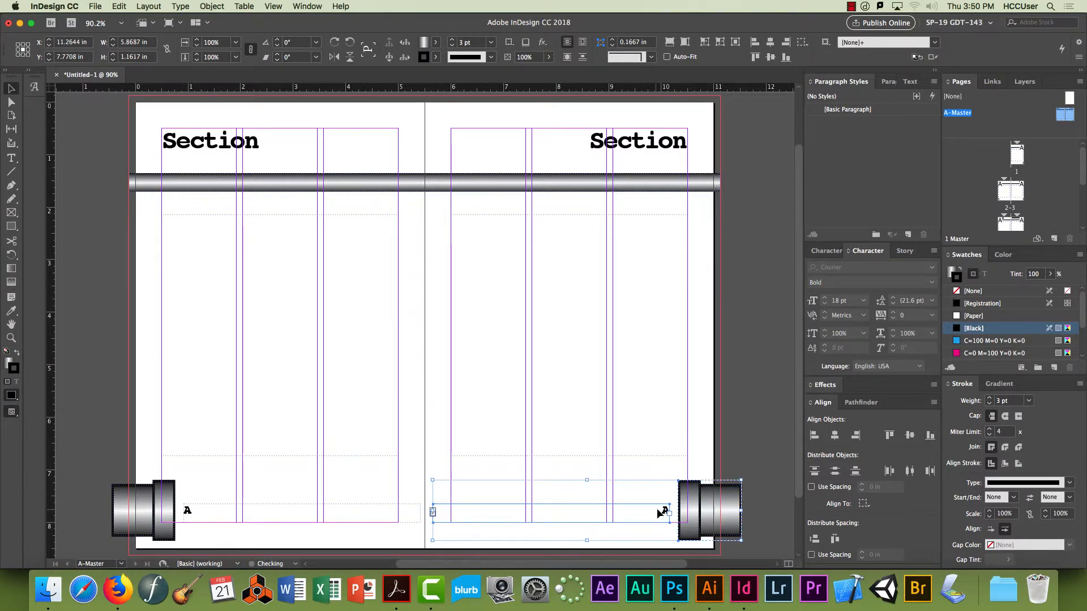
{"action": "left_click_drag", "start_coordinate": [739, 520], "coordinate": [735, 521]}
{"action": "left_click", "coordinate": [741, 433]}
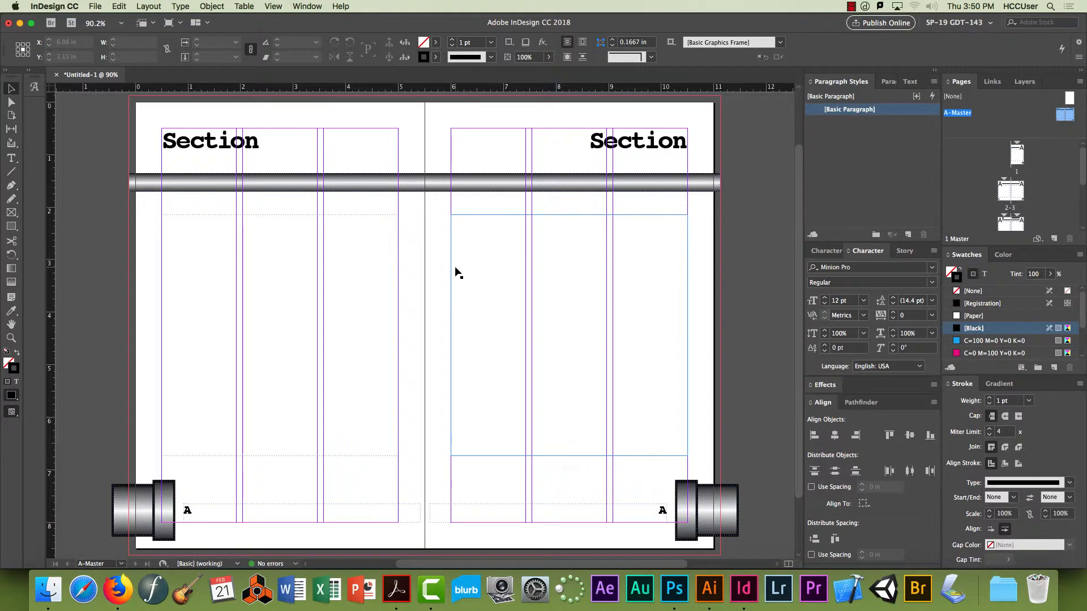
- Preview the layout without guides and examine the section headings, page numbers and pipe graphics on the document's spreads
{"action": "key", "text": "w"}
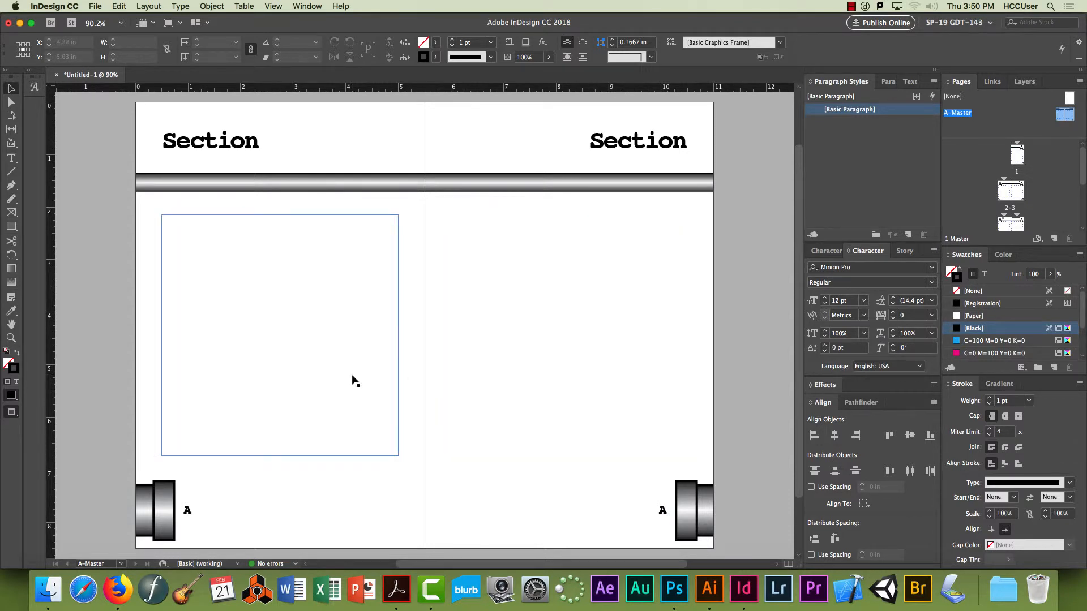
{"action": "double_click", "coordinate": [1006, 195]}
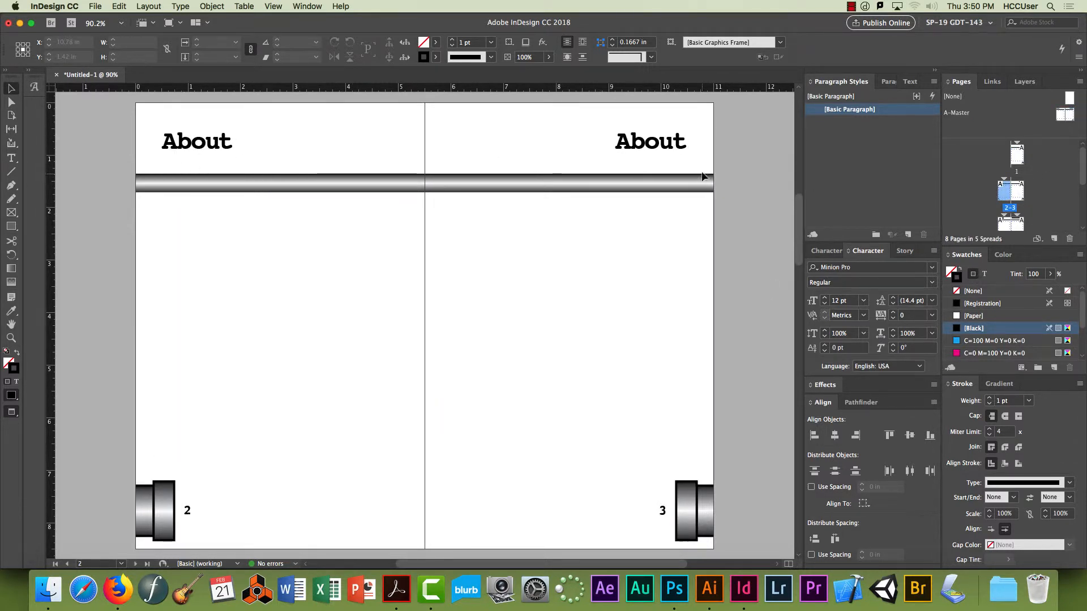
{"action": "scroll", "coordinate": [966, 196], "scroll_direction": "down", "scroll_amount": 3}
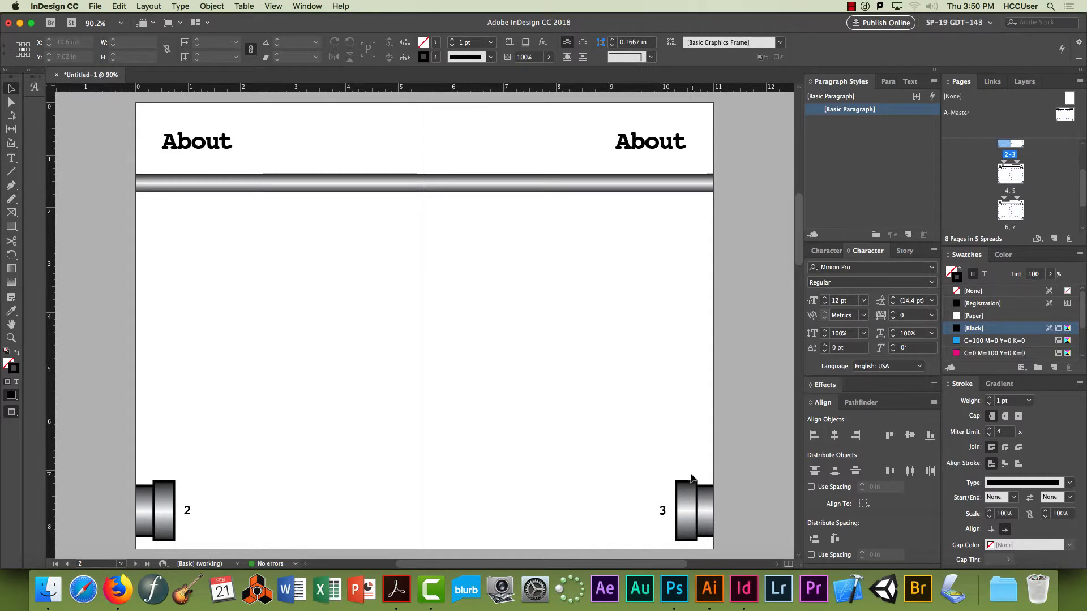
{"action": "double_click", "coordinate": [1010, 181]}
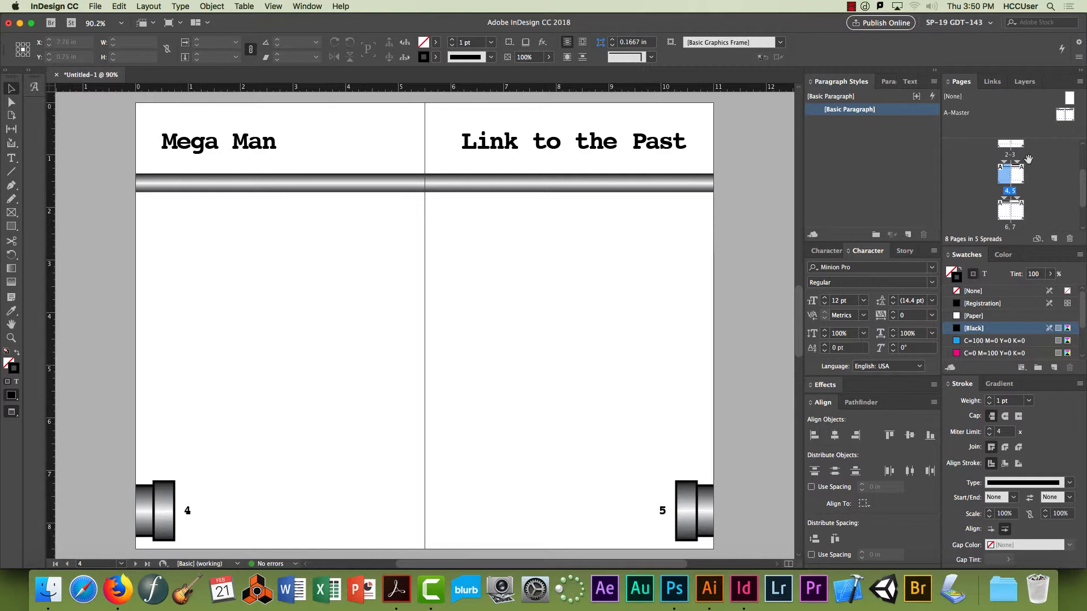
{"action": "double_click", "coordinate": [1011, 209]}
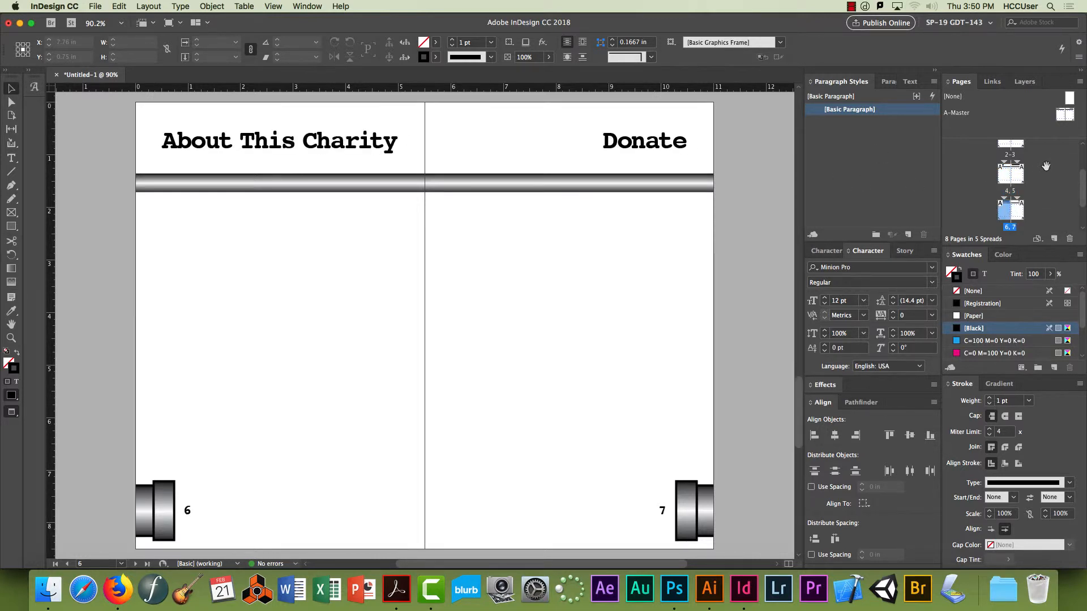
{"action": "double_click", "coordinate": [1004, 169]}
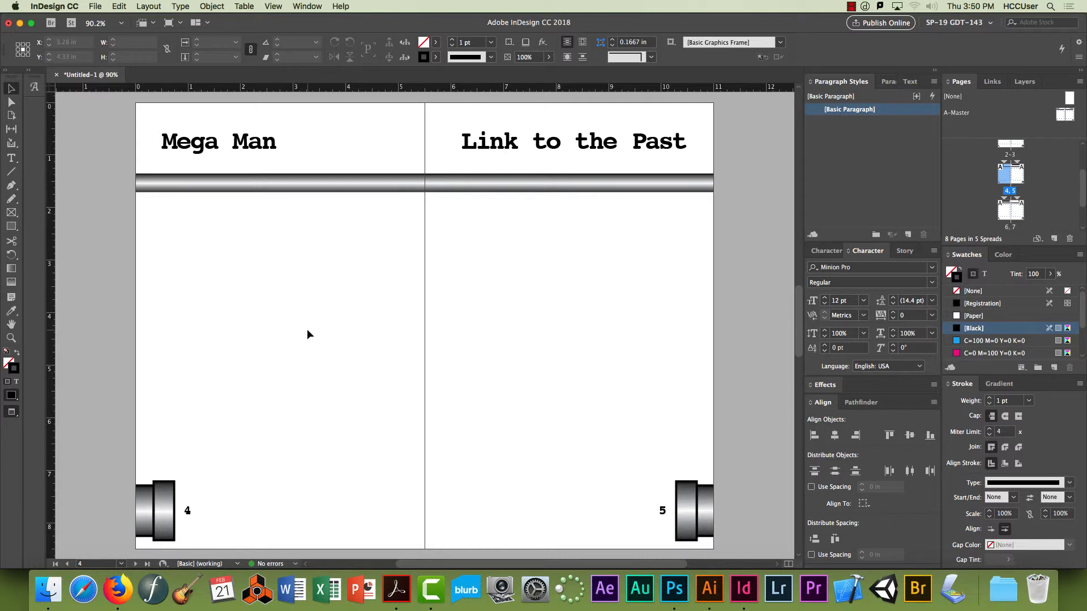
{"action": "scroll", "coordinate": [395, 349], "scroll_direction": "down", "scroll_amount": 2}
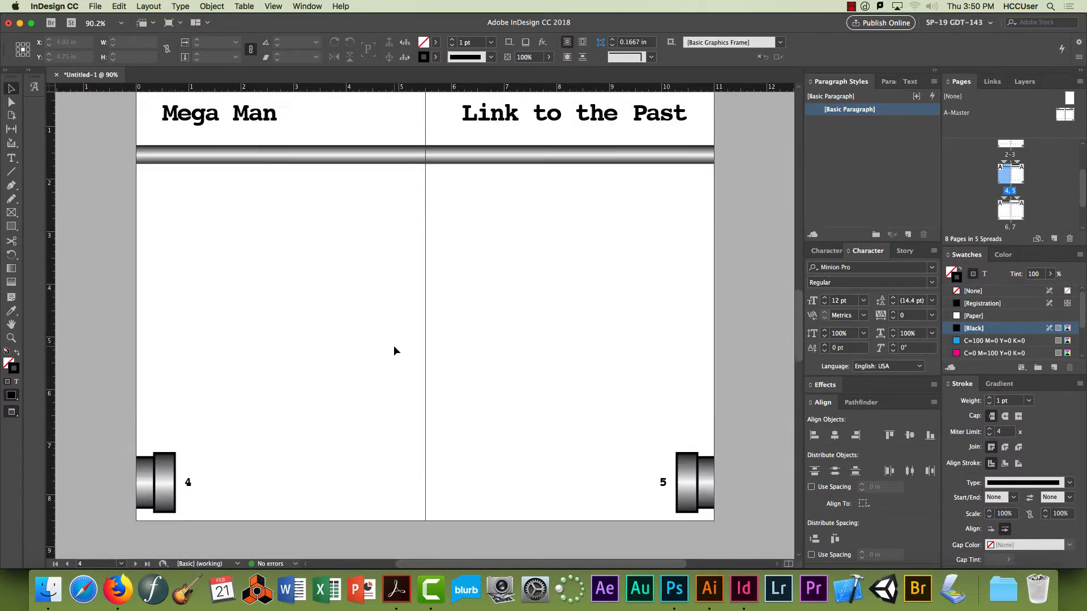
{"action": "scroll", "coordinate": [394, 351], "scroll_direction": "up", "scroll_amount": 2}
{"action": "scroll", "coordinate": [393, 349], "scroll_direction": "up", "scroll_amount": 10}
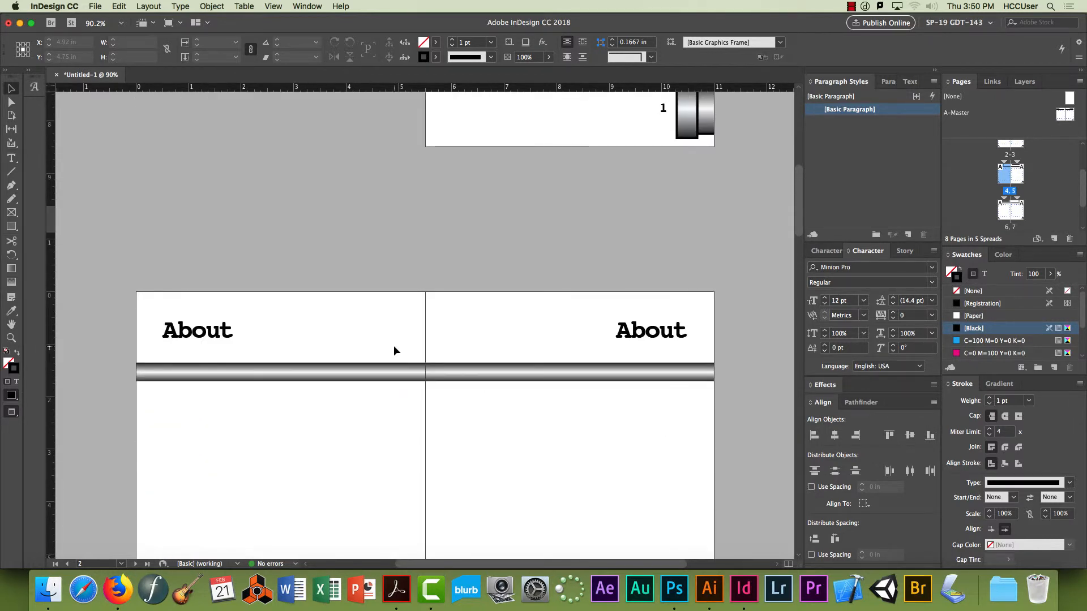
{"action": "scroll", "coordinate": [392, 351], "scroll_direction": "down", "scroll_amount": 3}
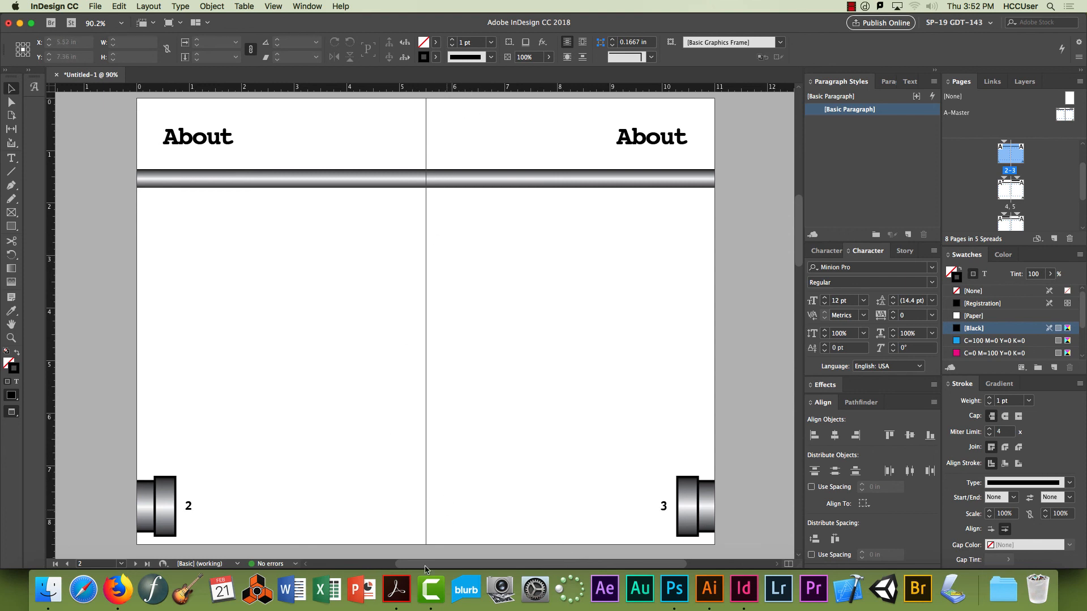
{"action": "left_click", "coordinate": [431, 589]}
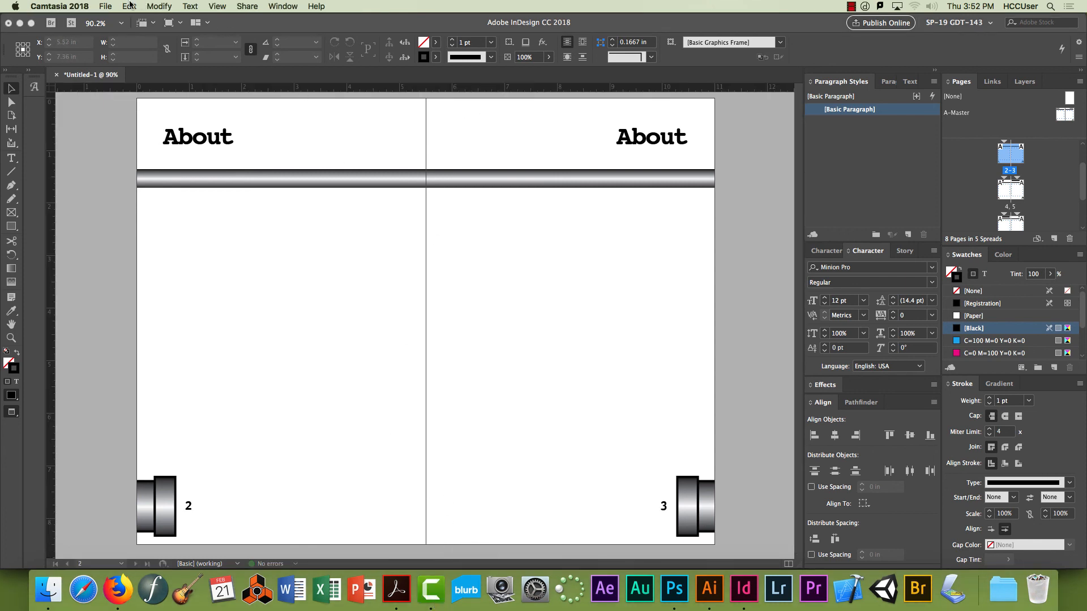